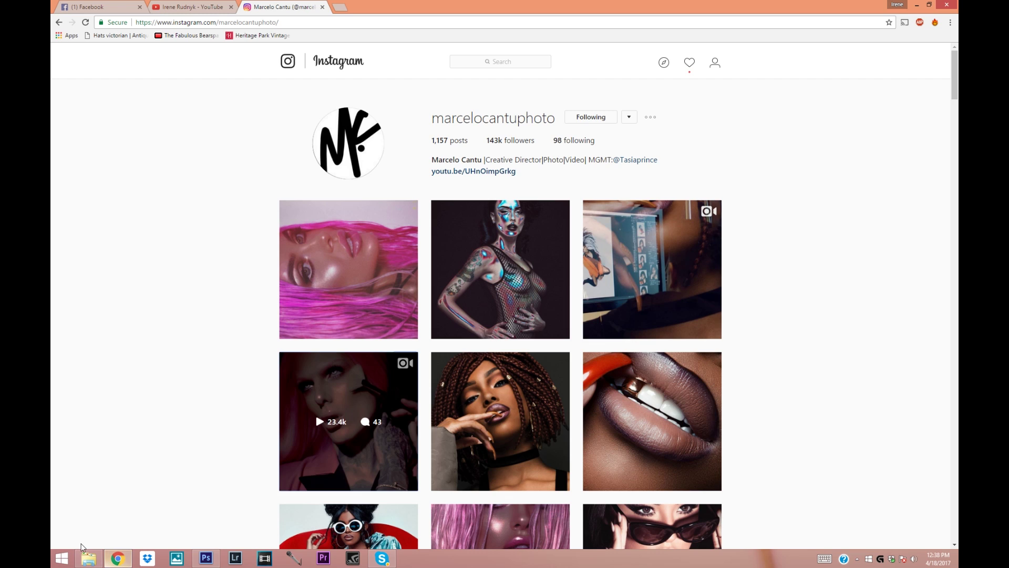
Examine several glossy-skin portrait posts on the open Instagram photography profile as lighting and colour references.
left_click(326, 281)
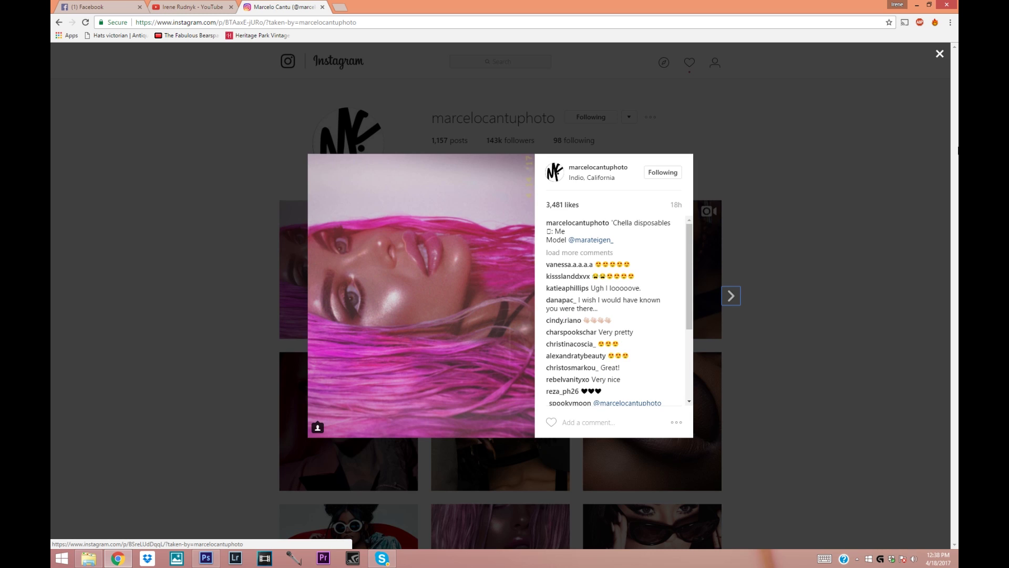
left_click(939, 53)
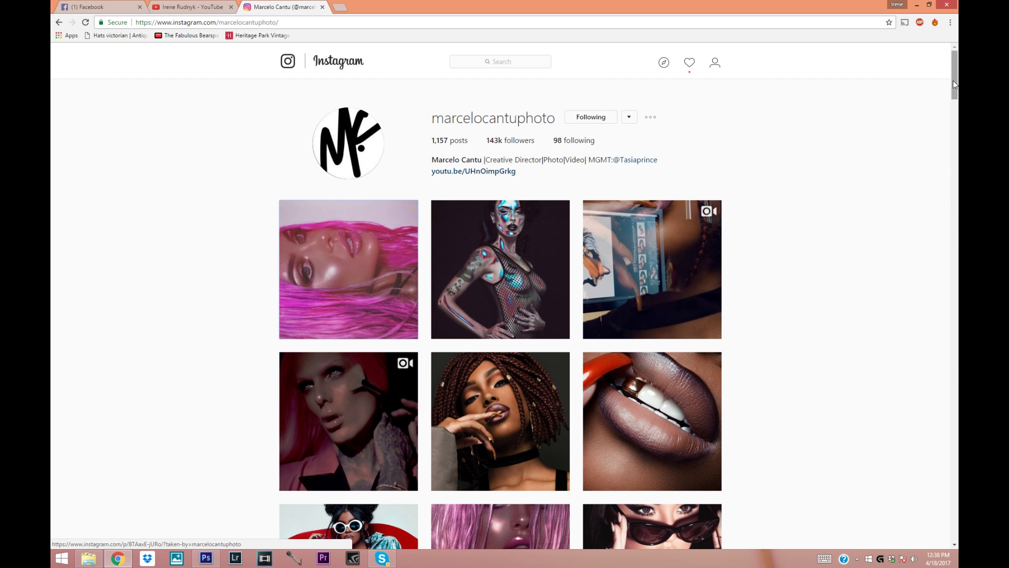
scroll(538, 225, "down", 5)
left_click(538, 225)
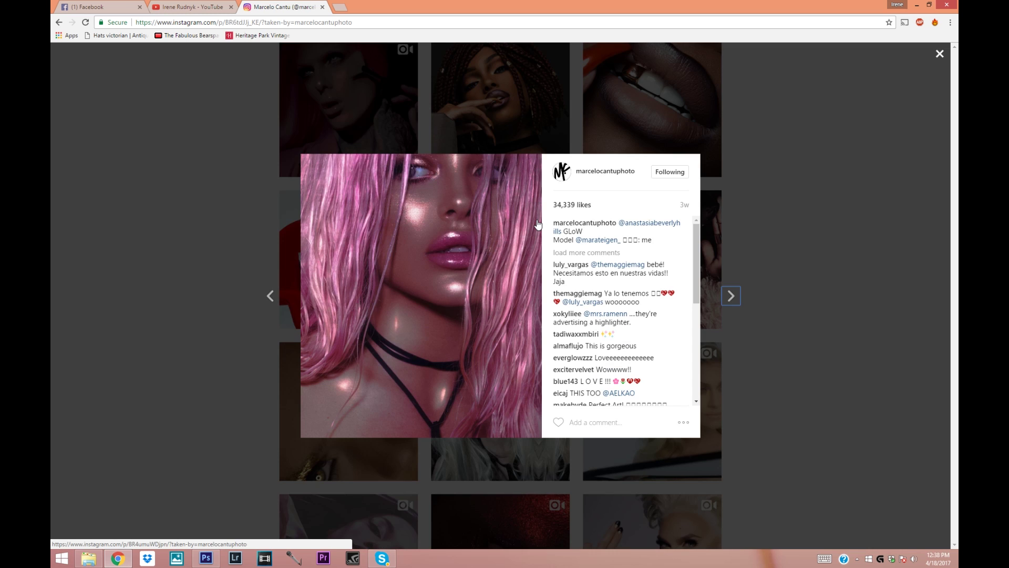
left_click(939, 53)
left_click_drag(953, 79, 937, 198)
left_click(455, 275)
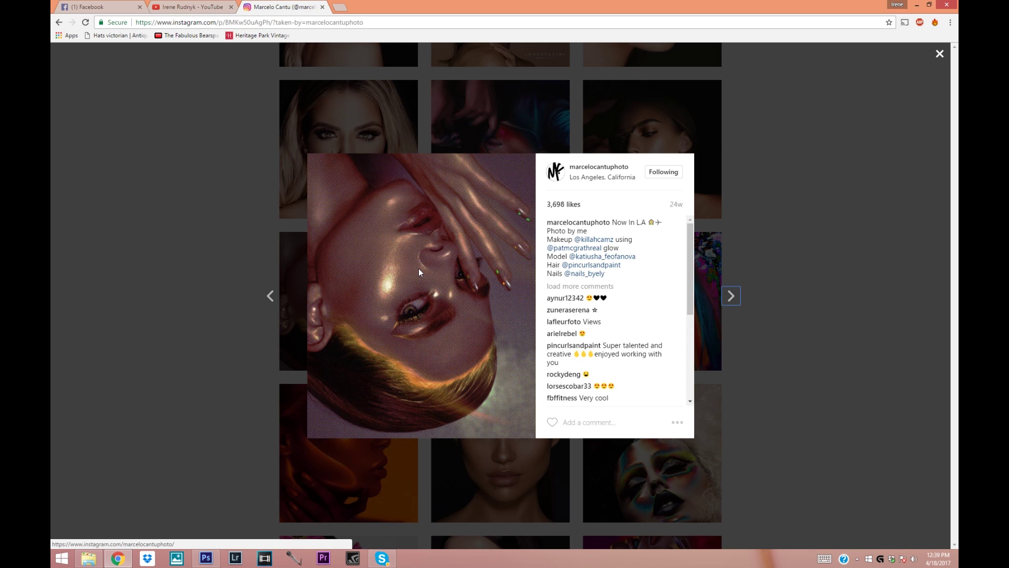
left_click(938, 54)
left_click_drag(954, 90, 920, 252)
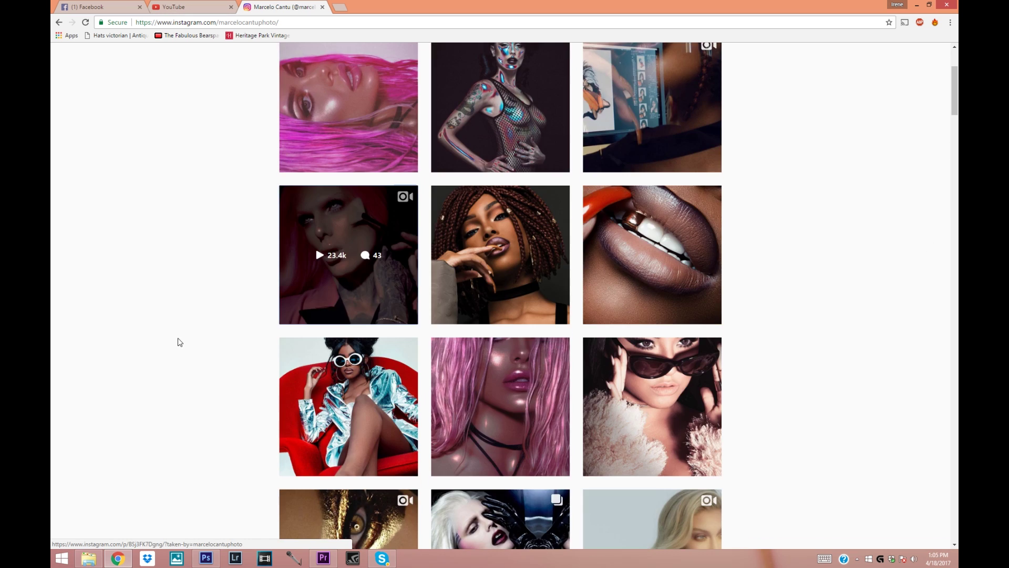
Play the video post of the pink-haired model in the profile's grid, and close it.
left_click(342, 251)
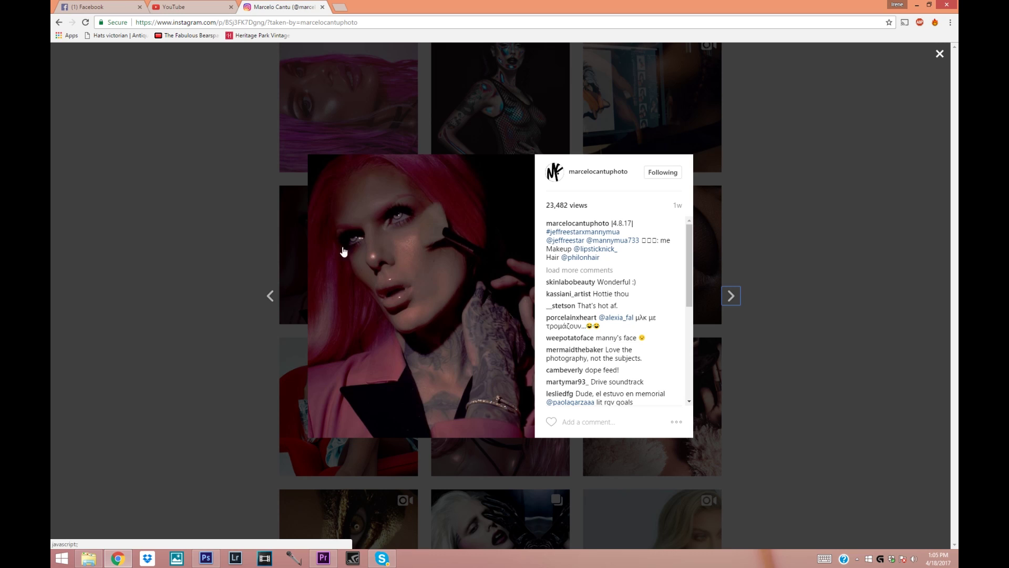
left_click(407, 297)
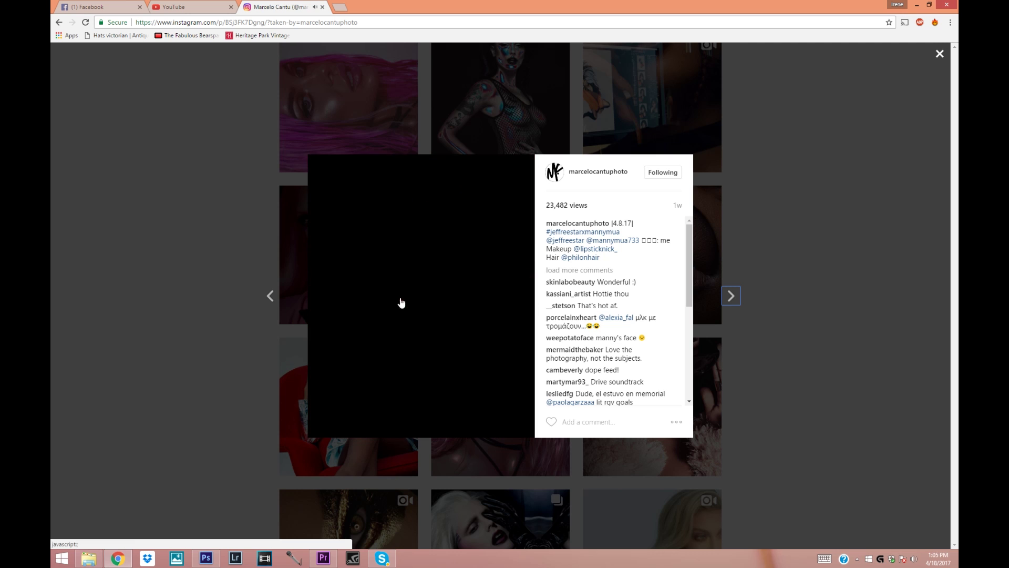
left_click(939, 55)
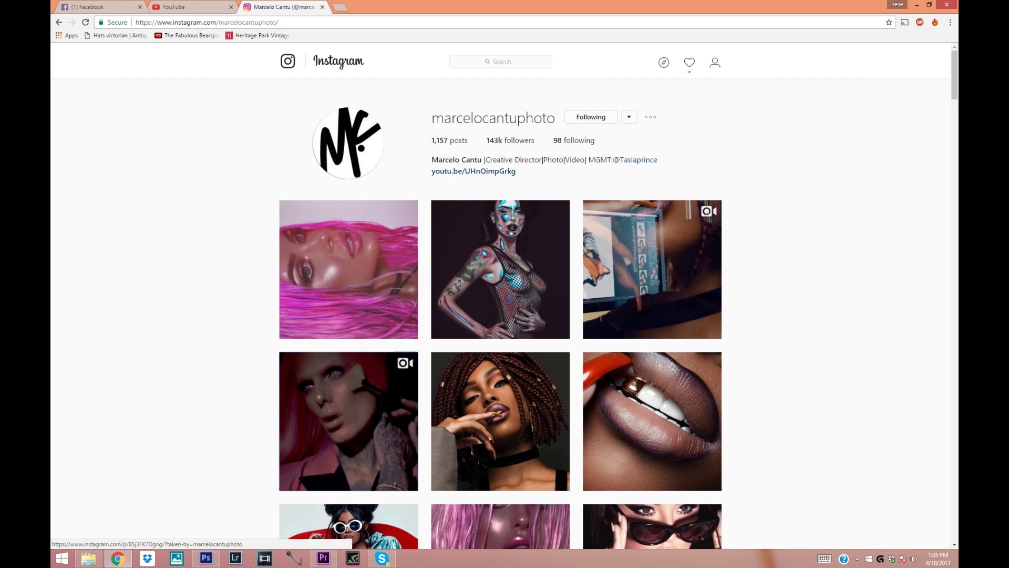
Switch to Photoshop and add a Curves adjustment layer to 3 sm.jpg that darkens the shadows and slightly lowers the highlights and white point.
left_click(206, 557)
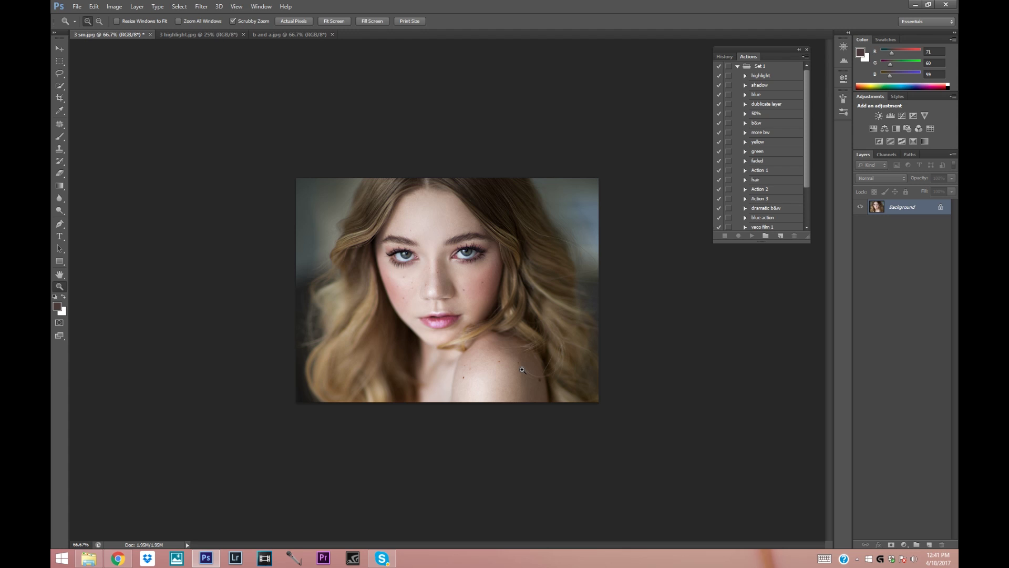
left_click(904, 546)
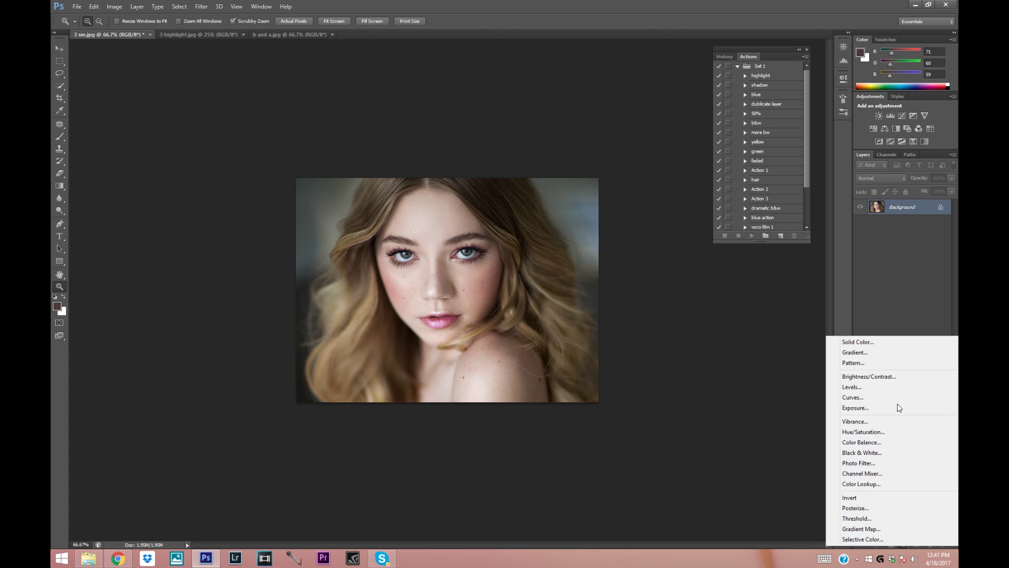
left_click(862, 394)
left_click_drag(750, 191, 750, 196)
left_click(799, 145)
left_click_drag(817, 126, 818, 129)
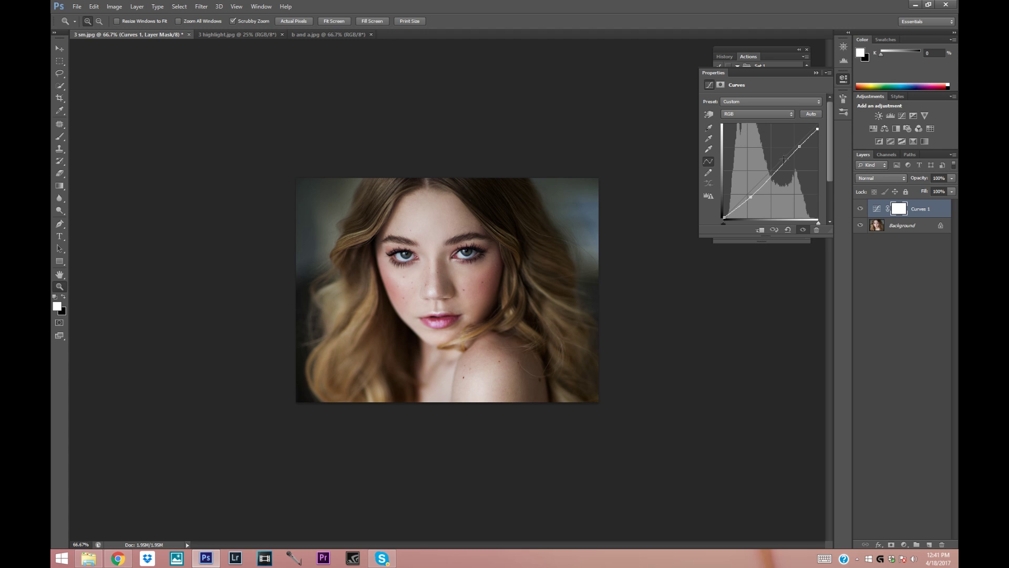
left_click_drag(782, 165, 783, 167)
left_click(816, 74)
Add a Vibrance adjustment layer above the curves and lower the vibrance to about -18.
left_click(904, 544)
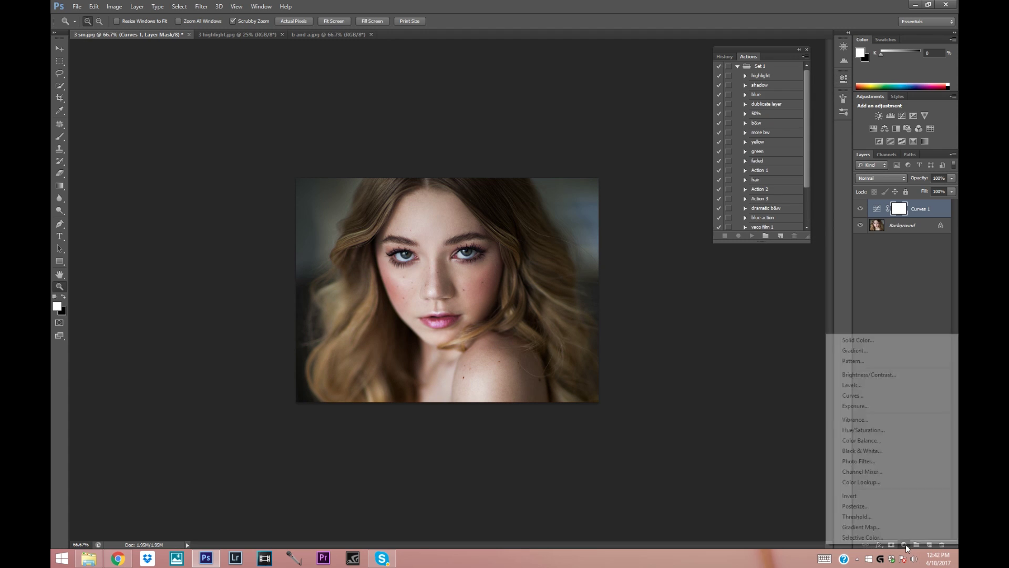
left_click(862, 420)
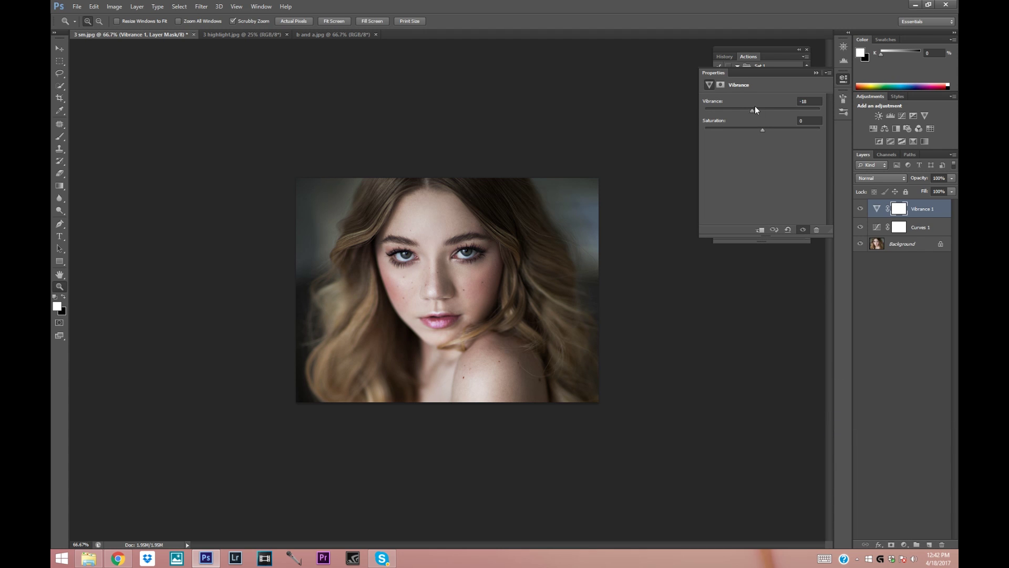
left_click(817, 73)
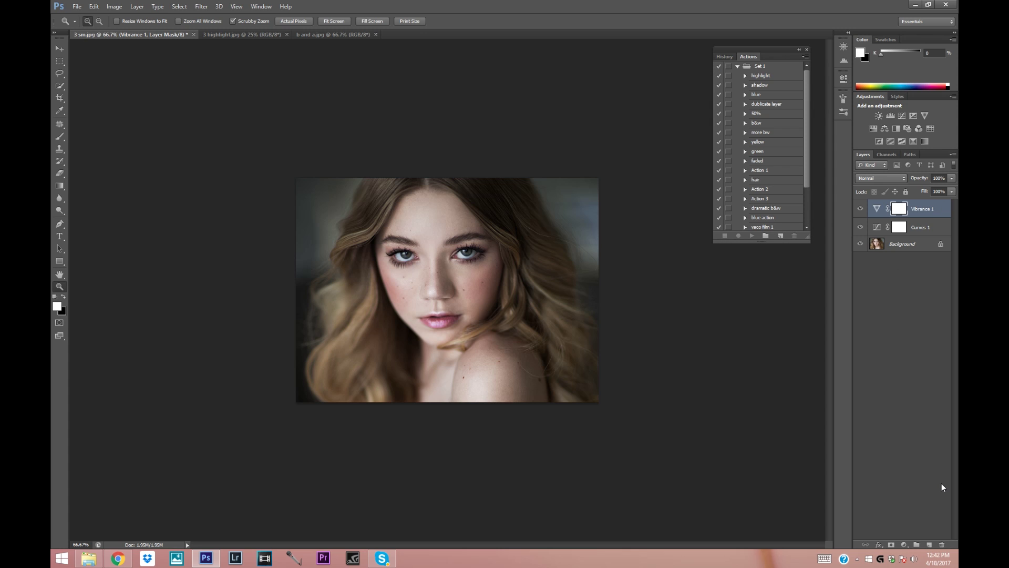
Add a Selective Color adjustment layer and set the Neutrals to Cyan -2, Yellow +4 and Black +5.
left_click(904, 545)
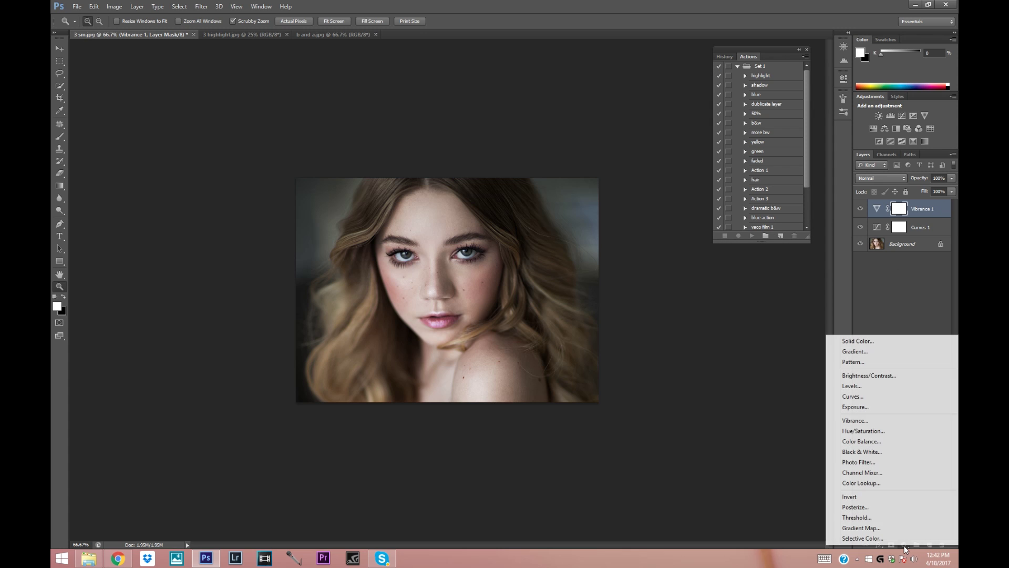
left_click(863, 537)
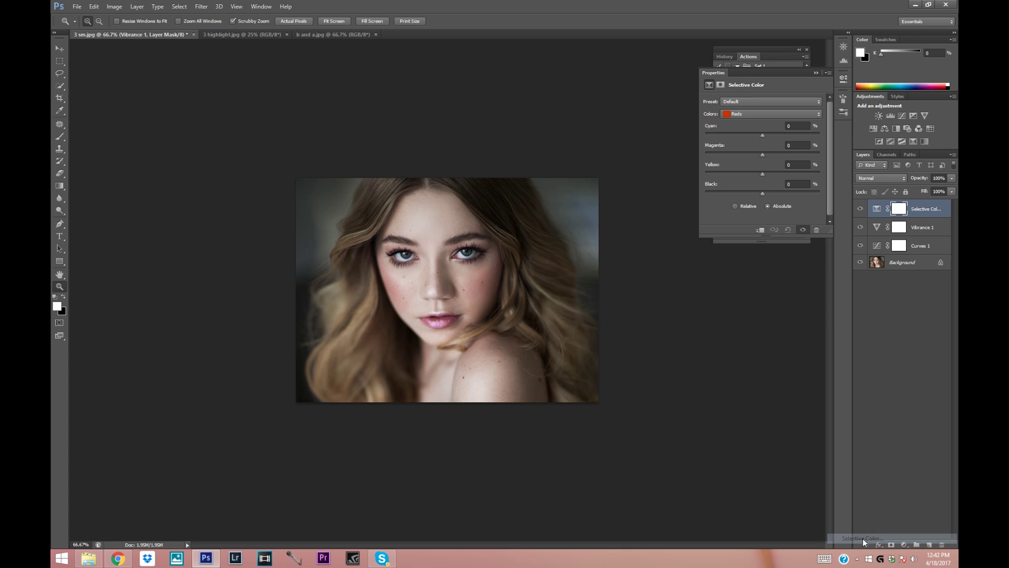
left_click(752, 114)
left_click(738, 180)
left_click(763, 174)
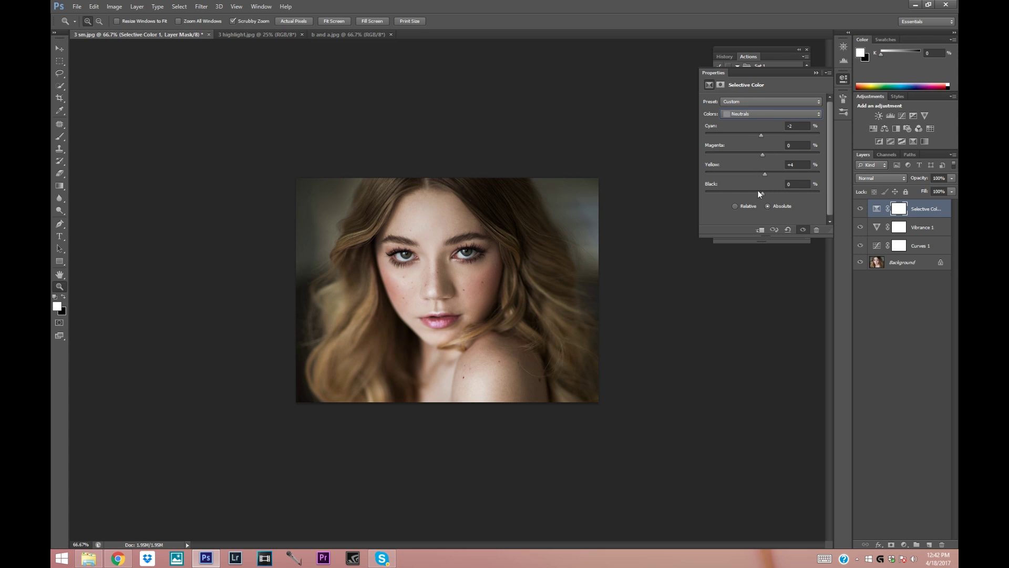
left_click_drag(762, 193, 765, 193)
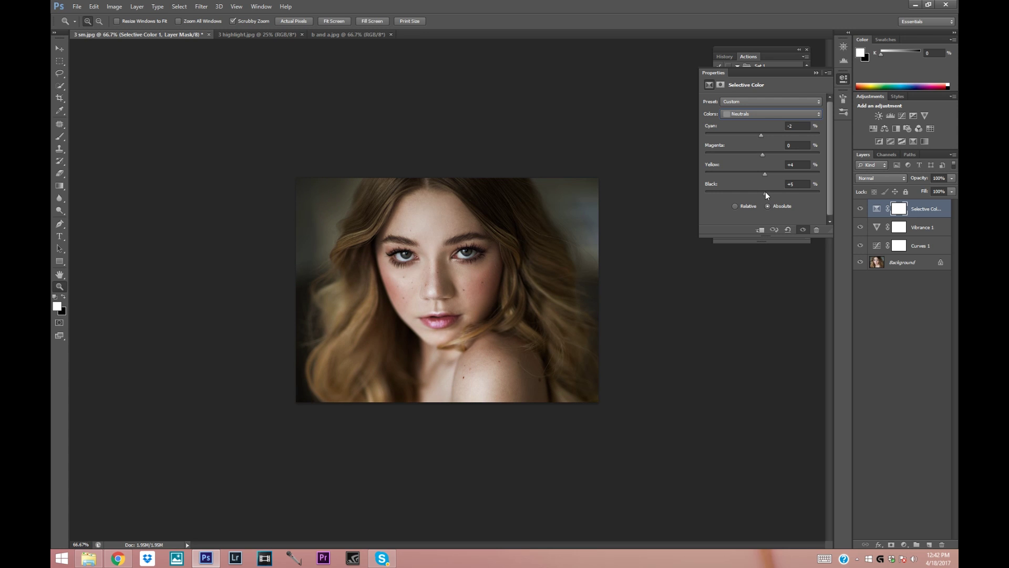
left_click(816, 73)
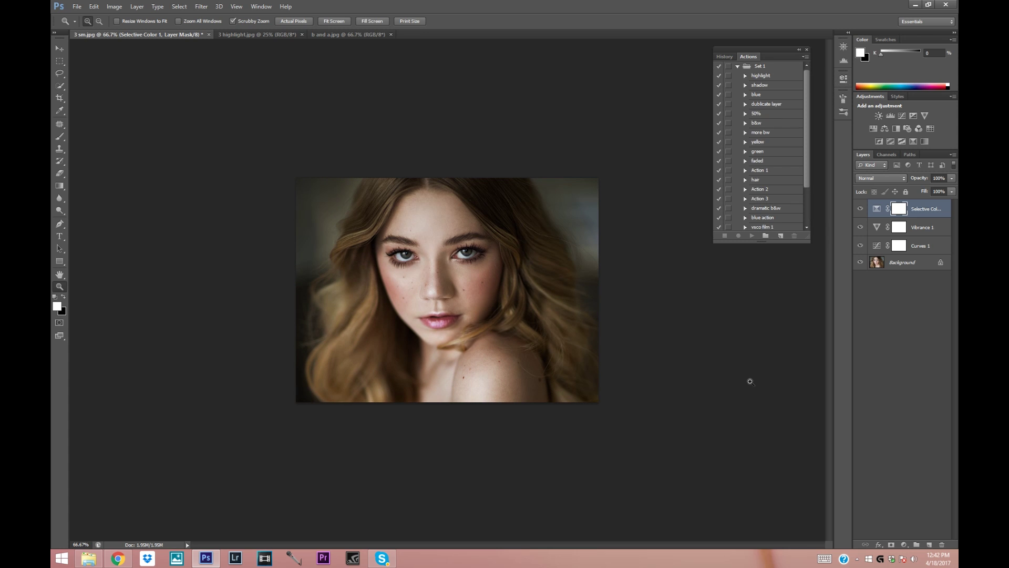
Add a second Vibrance adjustment layer on top and lower its vibrance to about -16.
left_click(904, 545)
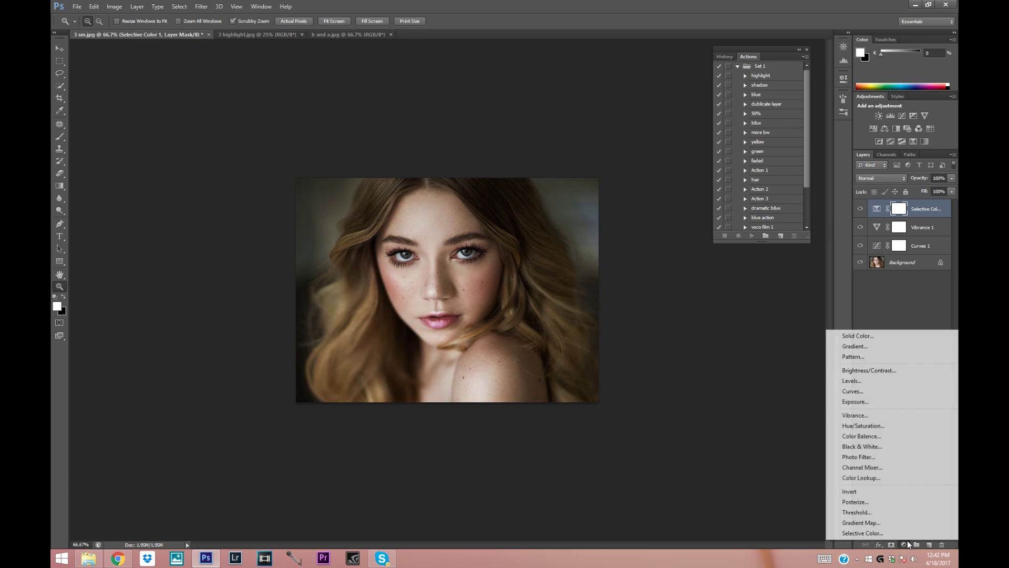
left_click(855, 415)
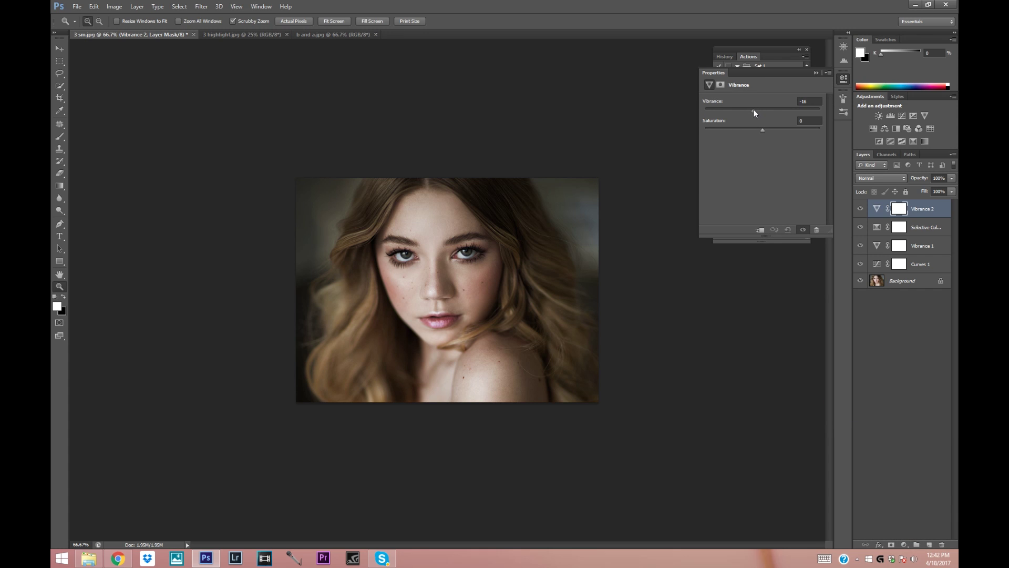
left_click_drag(755, 110, 755, 110)
left_click(815, 72)
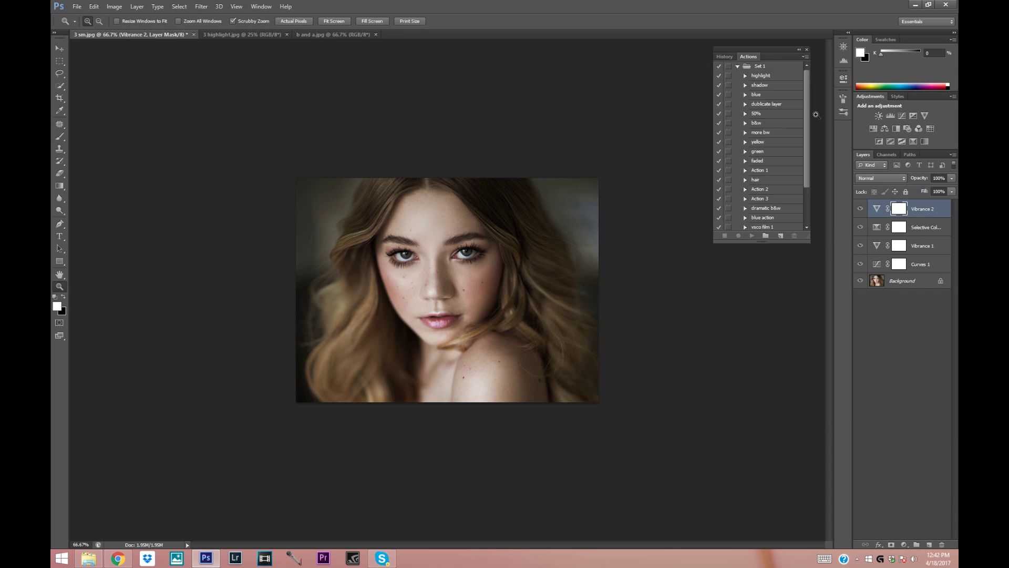
Add a second Selective Color adjustment layer and slightly adjust the yellow and magenta of the Neutrals.
left_click(904, 544)
left_click(896, 534)
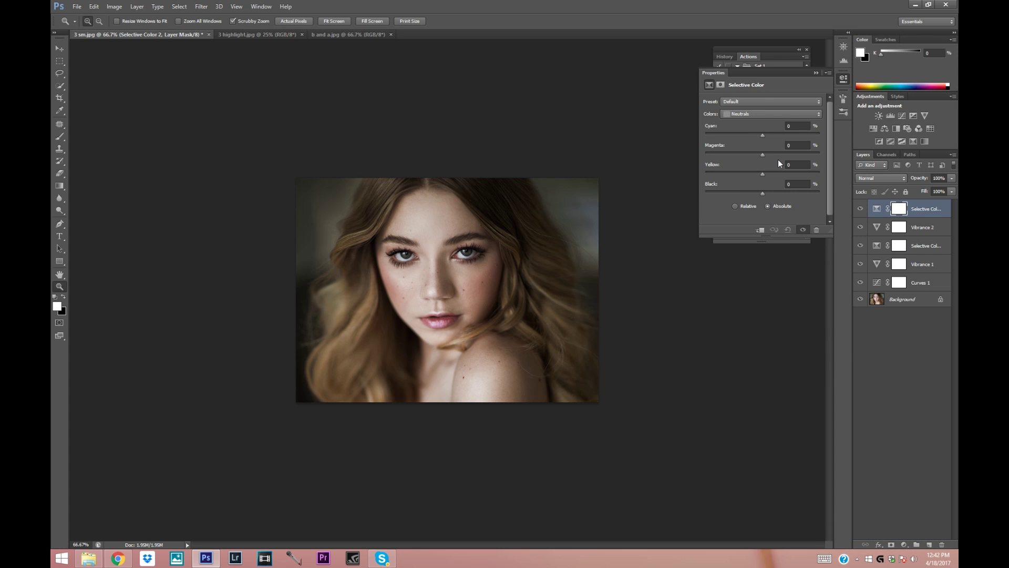
left_click_drag(763, 175, 763, 176)
left_click_drag(762, 156, 763, 156)
left_click(815, 73)
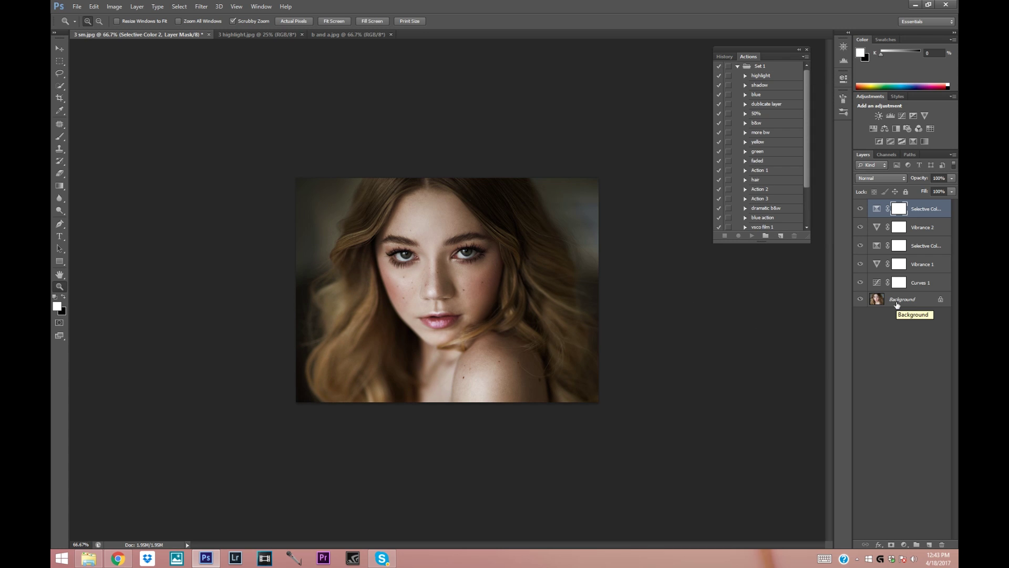
Add a second Curves adjustment layer, enlarge its curve graph, and lower the white point to output 249.
left_click(903, 548)
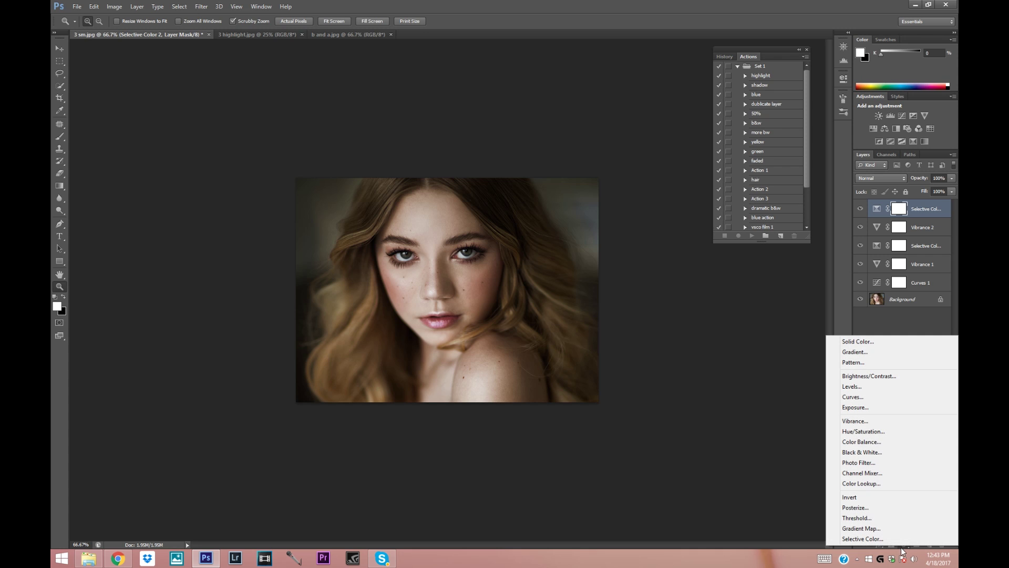
left_click(841, 397)
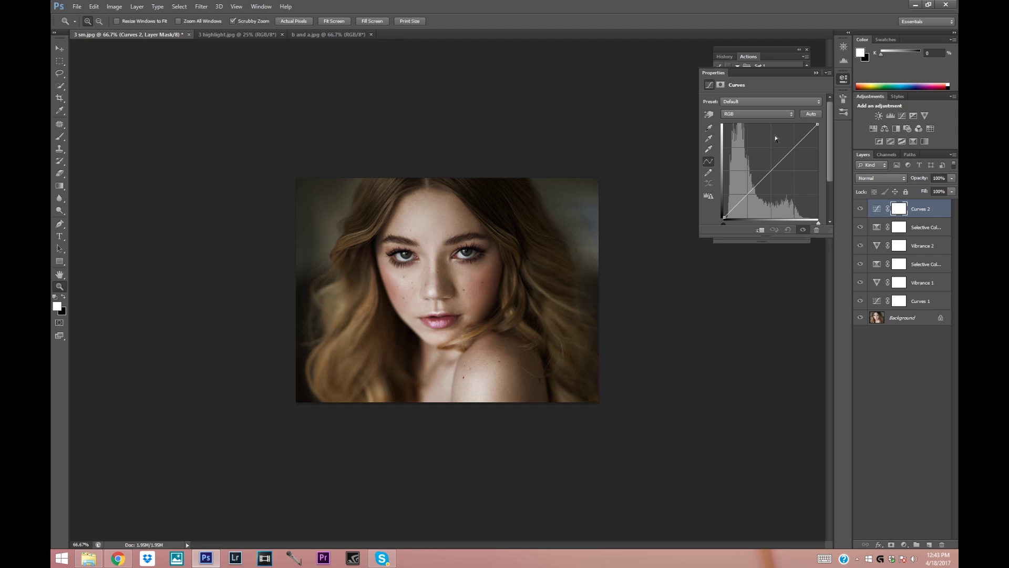
left_click_drag(700, 237, 608, 305)
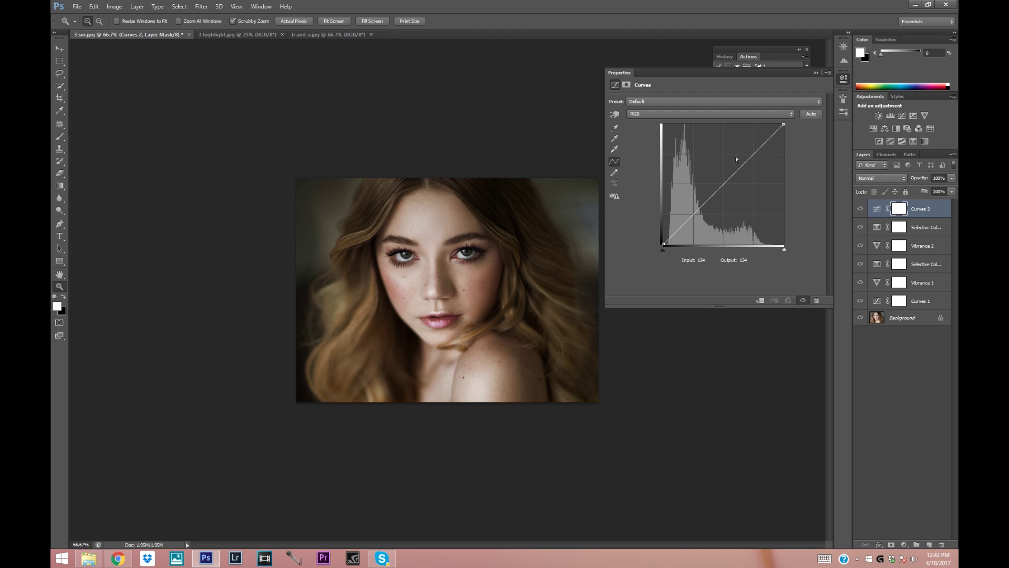
left_click_drag(783, 124, 783, 127)
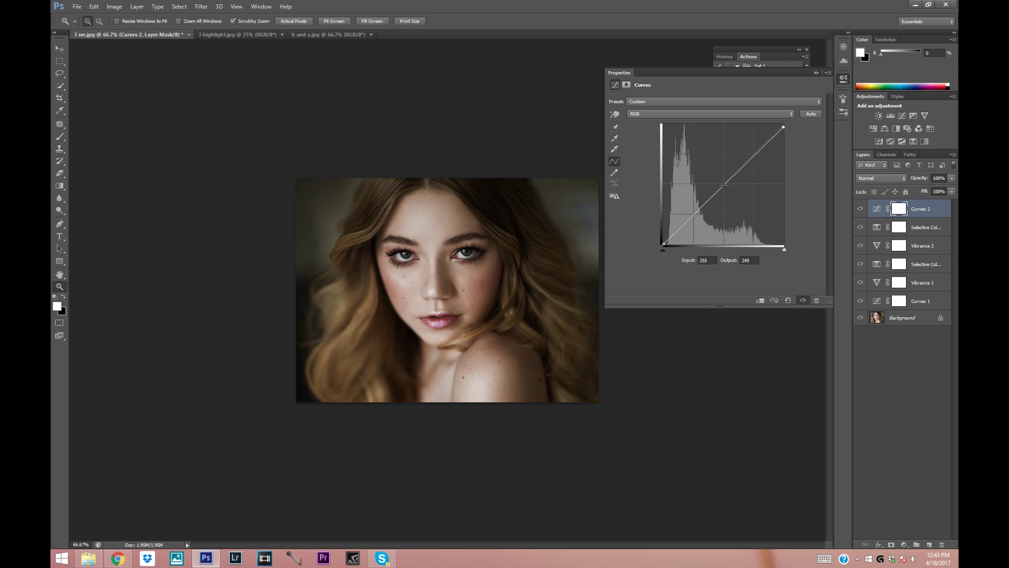
Check the Instagram references and the dark glowing-skin reference portrait, and return to the 3 sm.jpg document.
left_click(118, 558)
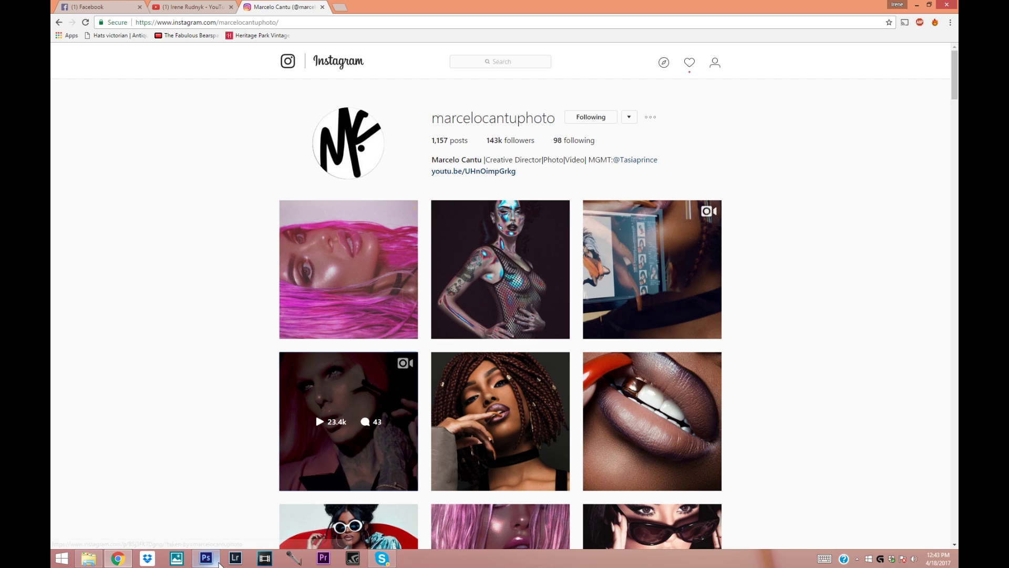
key("alt+Tab")
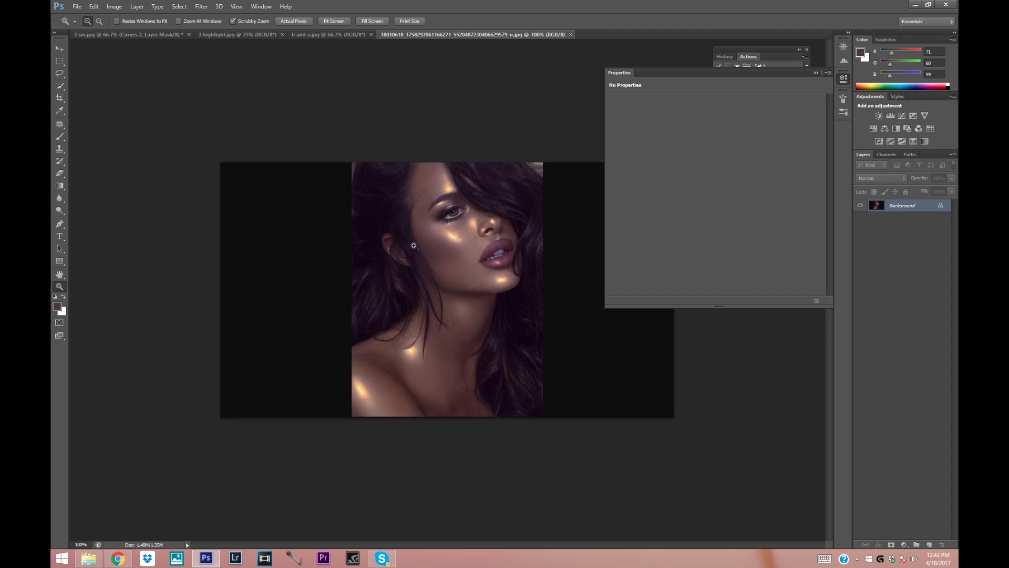
left_click(128, 35)
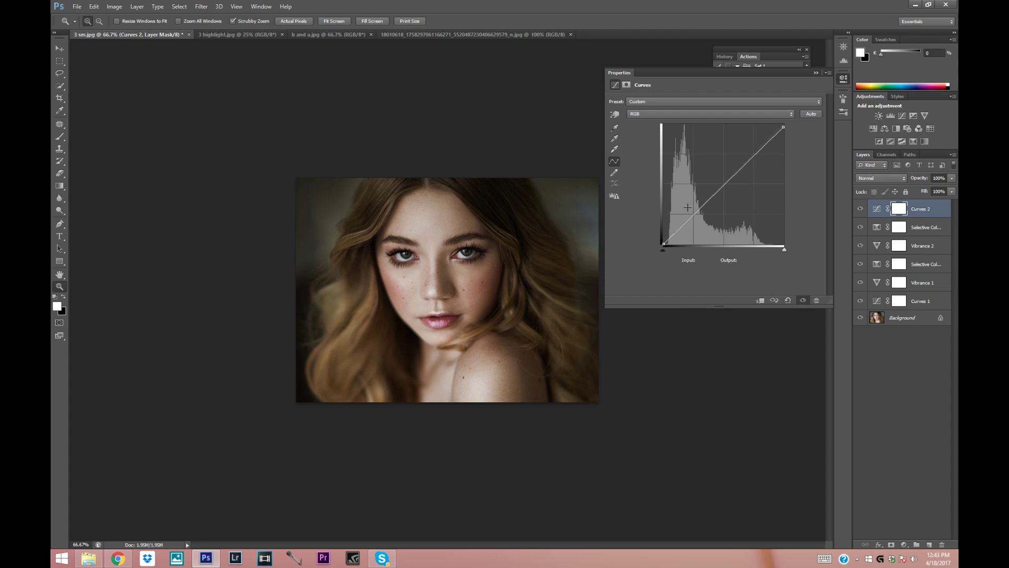
Pull down the shadows and midtones on the top Curves layer, move its white point to input 247, output 255, and compare before and after.
left_click_drag(693, 214, 695, 218)
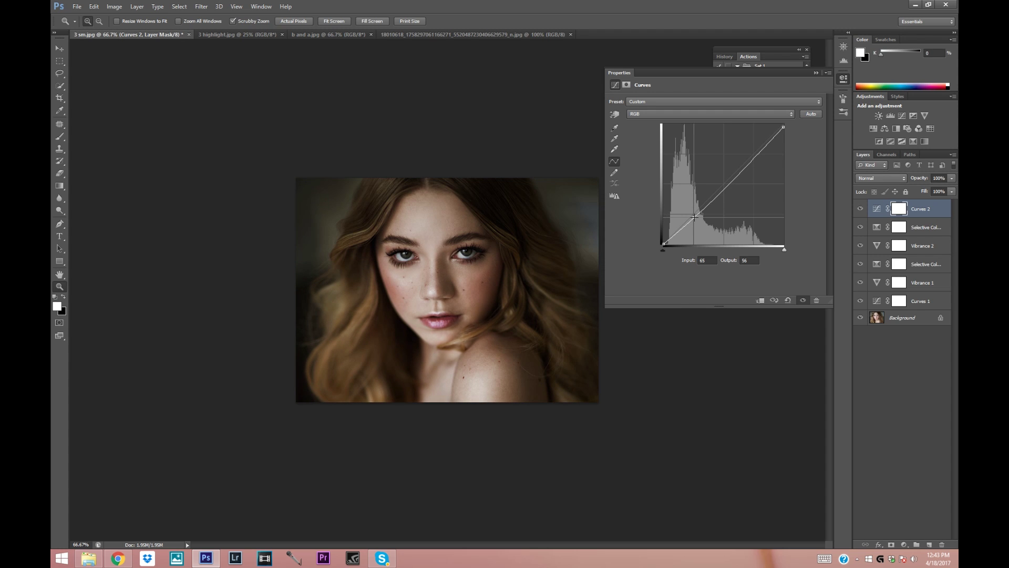
left_click(724, 188)
left_click(695, 218)
mouse_move(724, 189)
left_mouse_down()
mouse_move(731, 197)
mouse_move(691, 220)
mouse_move(732, 198)
left_mouse_up()
left_click_drag(784, 127, 780, 122)
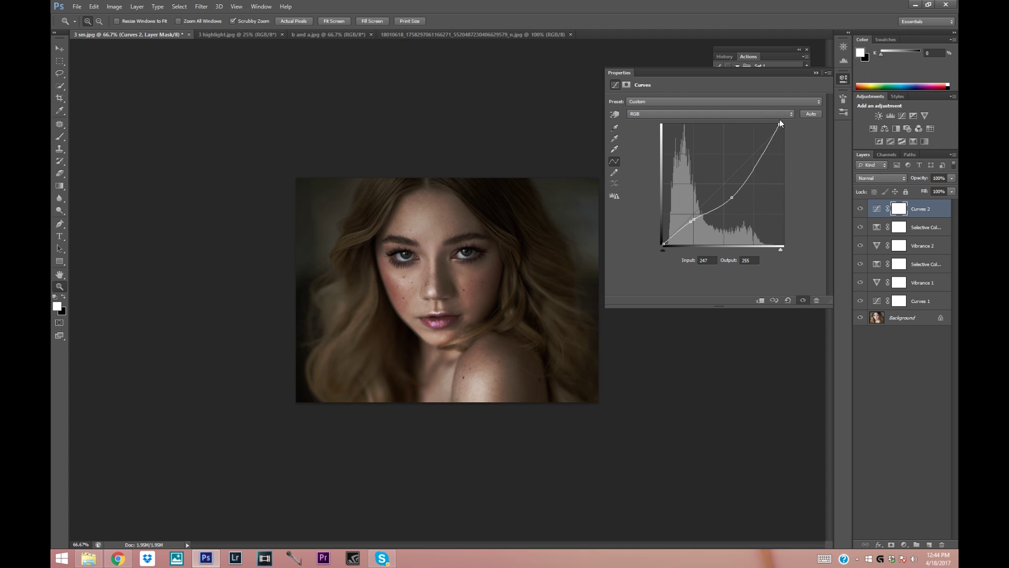
left_click(815, 72)
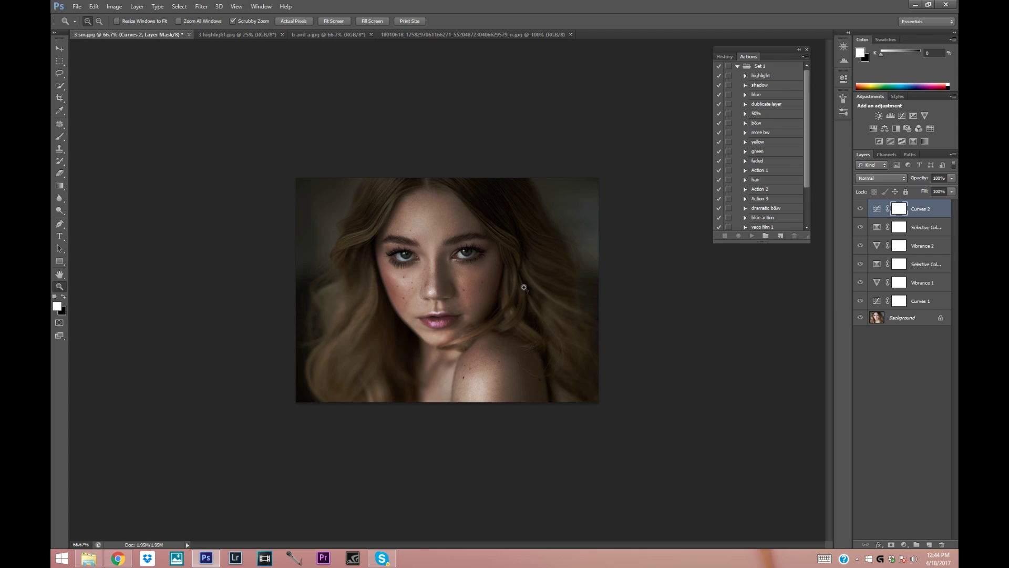
left_click(861, 208)
left_click(862, 209)
Add a third Curves adjustment layer and anchor its shadows at input 55, output 55.
left_click(904, 545)
left_click(858, 398)
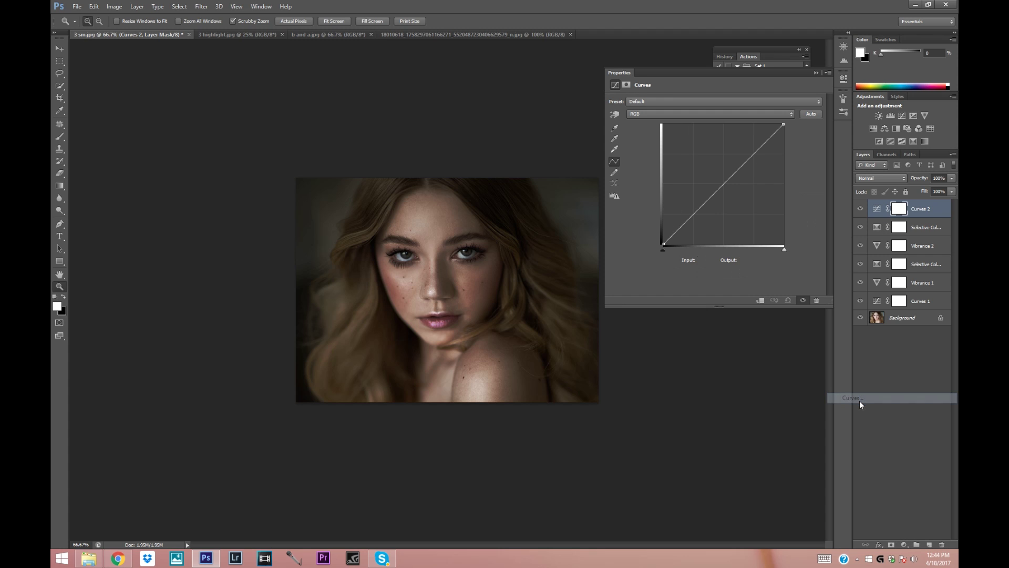
left_click(723, 182)
left_click(689, 215)
left_click_drag(723, 183, 722, 183)
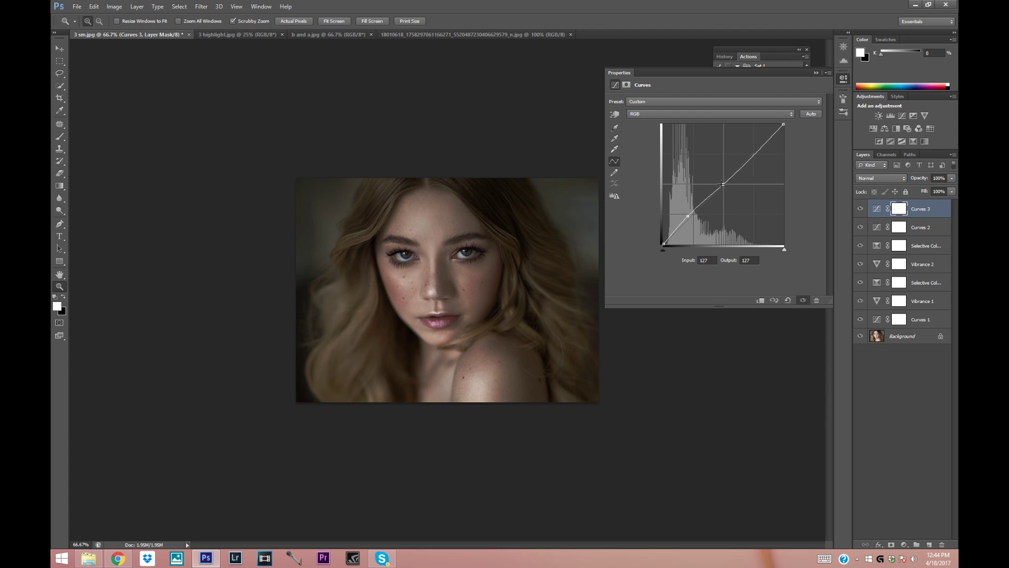
left_click_drag(687, 215, 690, 214)
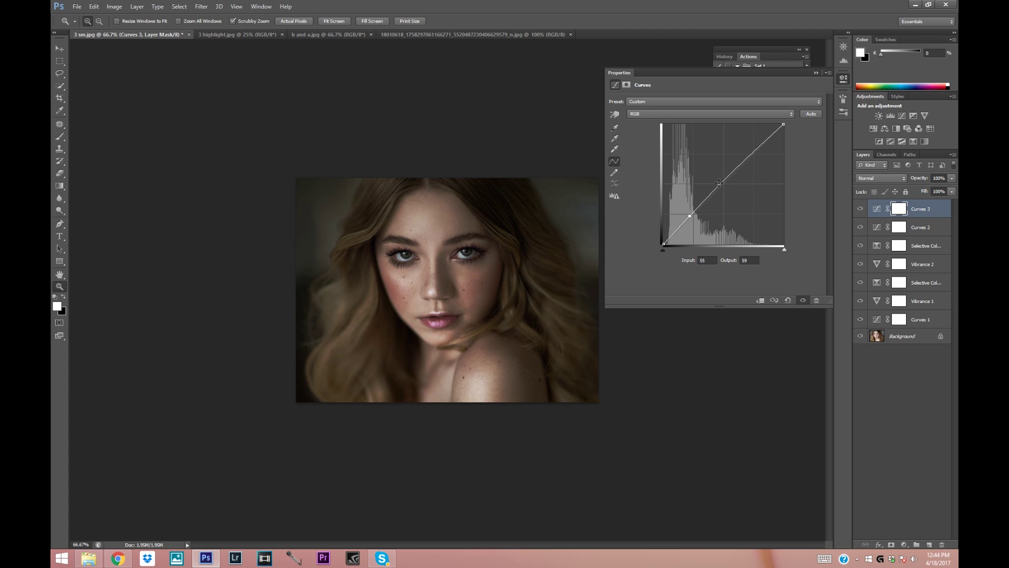
Raise the new curve's midtones to input 104, output 120, and pull its white point slightly inward.
left_click_drag(719, 185, 715, 186)
left_click(689, 216)
mouse_move(783, 125)
left_mouse_down()
mouse_move(781, 139)
mouse_move(782, 115)
mouse_move(779, 124)
left_mouse_up()
left_click_drag(716, 186, 711, 188)
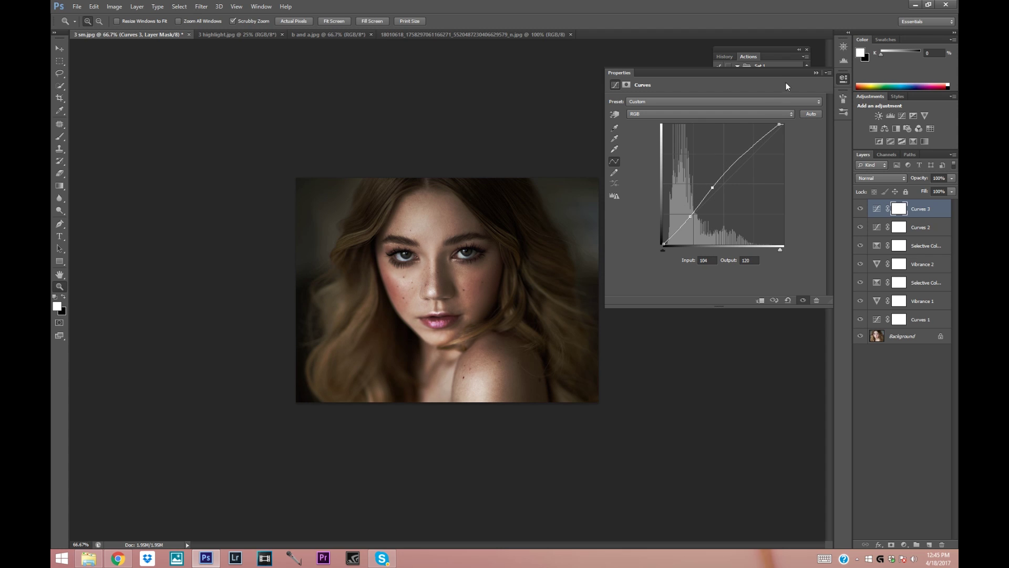
left_click(814, 72)
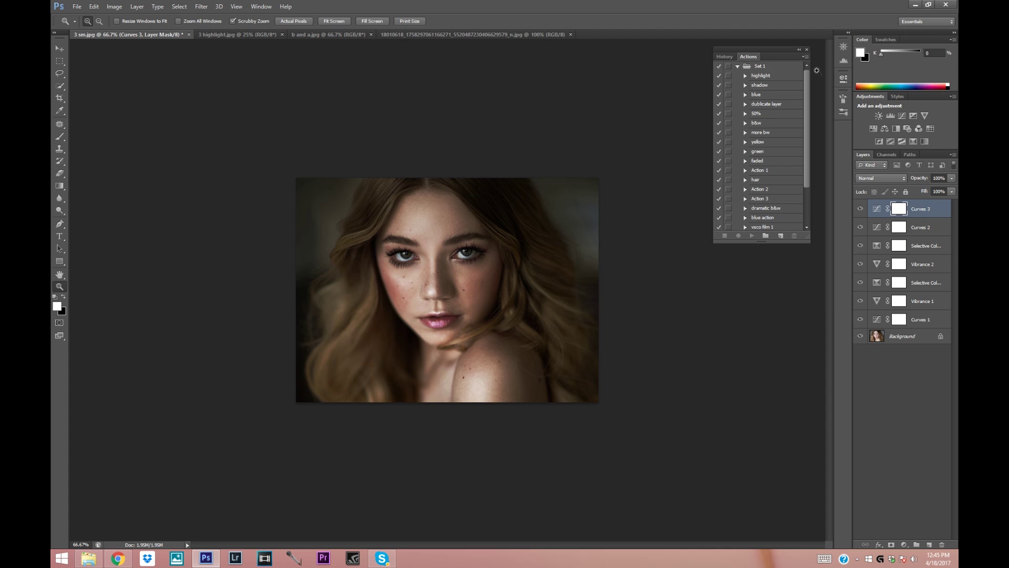
Compare the portrait with and without the third Curves layer and invert its mask to black.
left_click(860, 208)
left_click(861, 208)
key("ctrl+i")
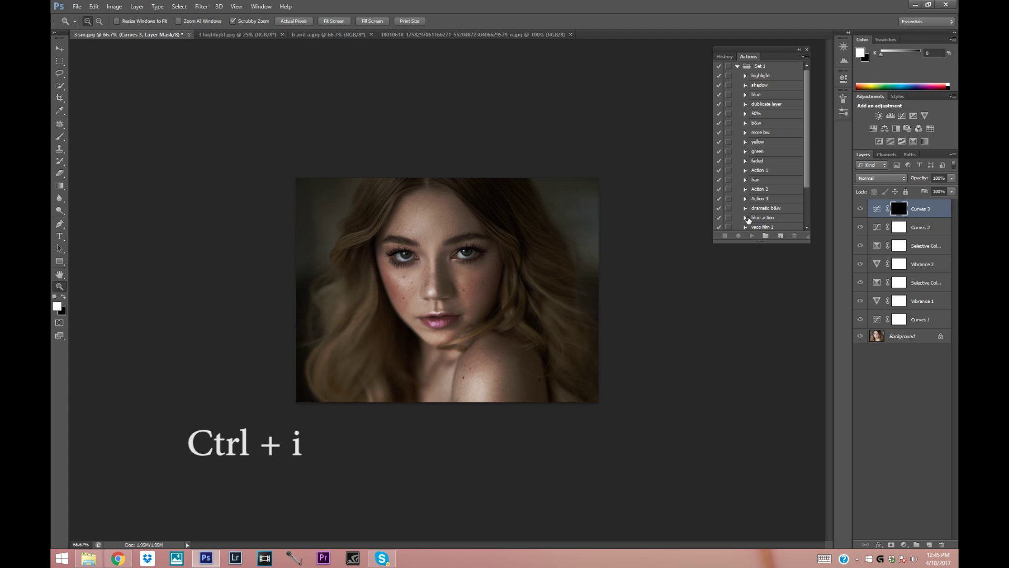
Paint white with a soft brush on the third Curves mask over the forehead and cheek to brighten them.
left_click(61, 139)
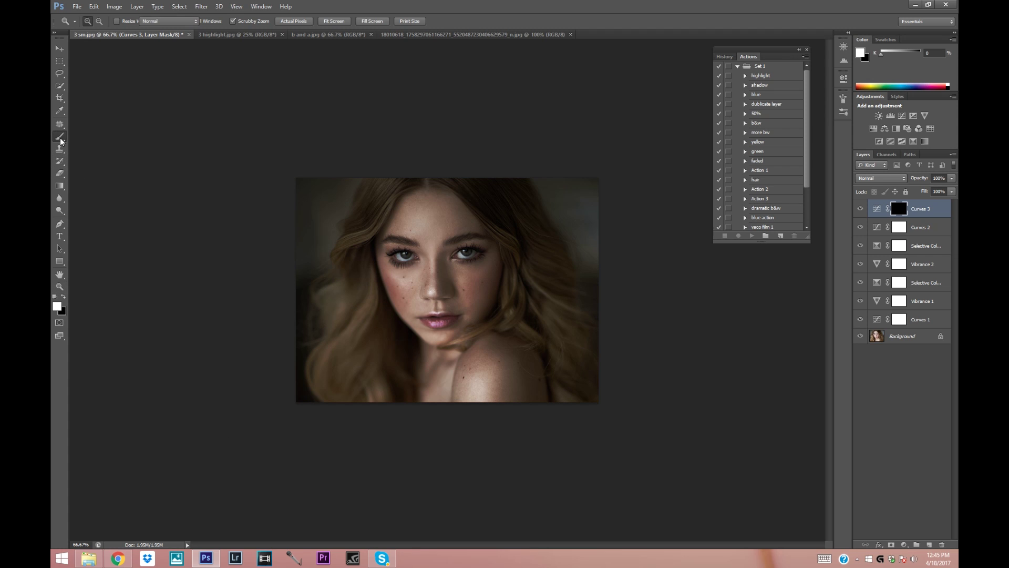
left_click(90, 22)
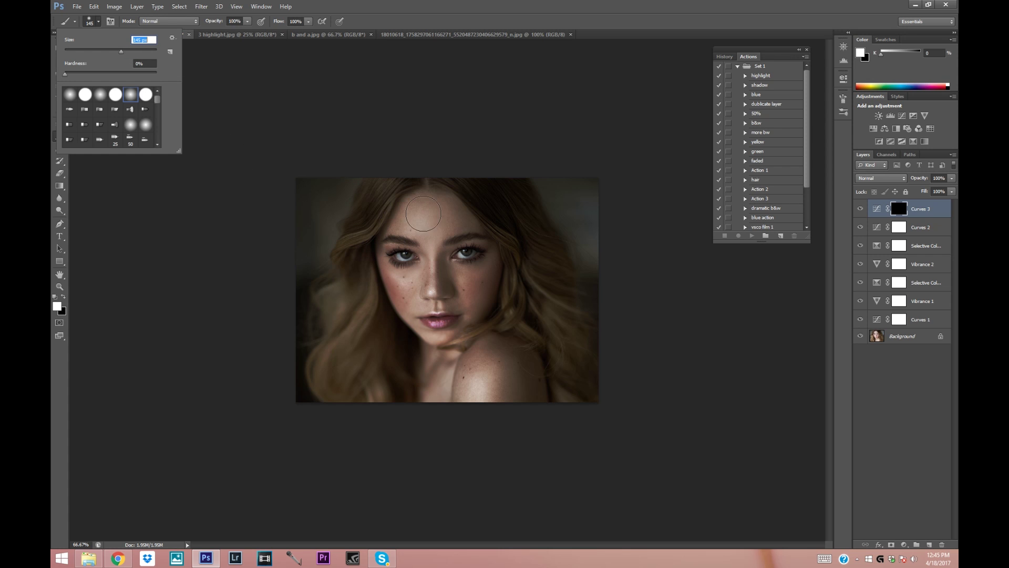
left_click(428, 229)
left_click_drag(429, 229, 429, 226)
key("bracketleft")
key("bracketleft")
key("bracketleft")
mouse_move(399, 281)
left_mouse_down()
mouse_move(472, 272)
mouse_move(467, 285)
mouse_move(430, 287)
mouse_move(430, 259)
mouse_move(432, 292)
left_mouse_up()
Reduce the soft brush to 25 px and brighten the lips on the third Curves mask.
key("bracketleft")
key("bracketleft")
key("bracketleft")
key("bracketleft")
key("bracketleft")
key("bracketleft")
key("bracketleft")
key("bracketleft")
key("bracketleft")
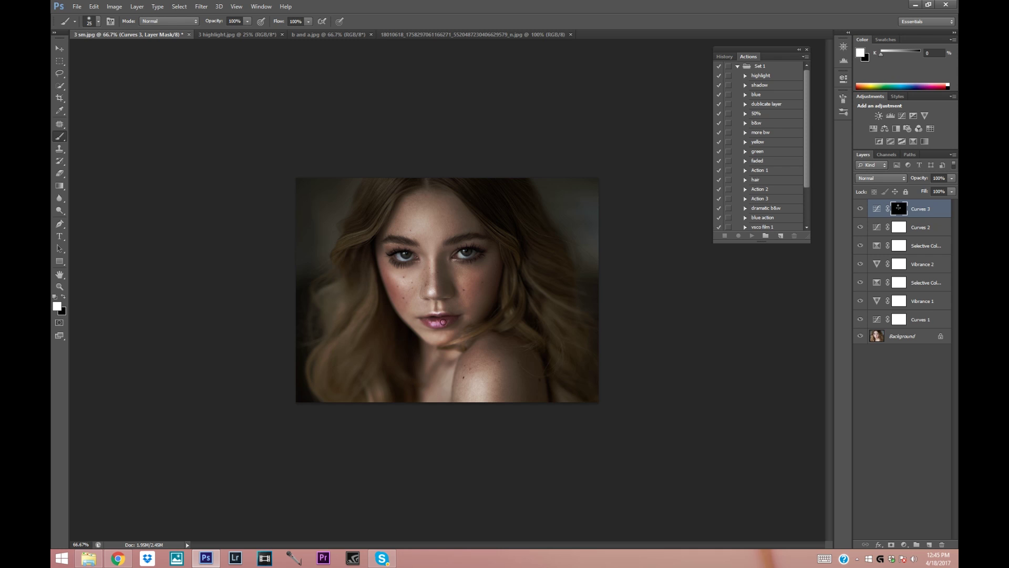
Brighten the front of the shoulder on the third Curves mask with a 90 px brush, and shrink the brush again to 25 px.
key("bracketright")
key("bracketright")
key("bracketright")
key("bracketright")
key("bracketright")
key("bracketright")
mouse_move(480, 367)
left_mouse_down()
mouse_move(480, 378)
mouse_move(473, 360)
mouse_move(488, 400)
left_mouse_up()
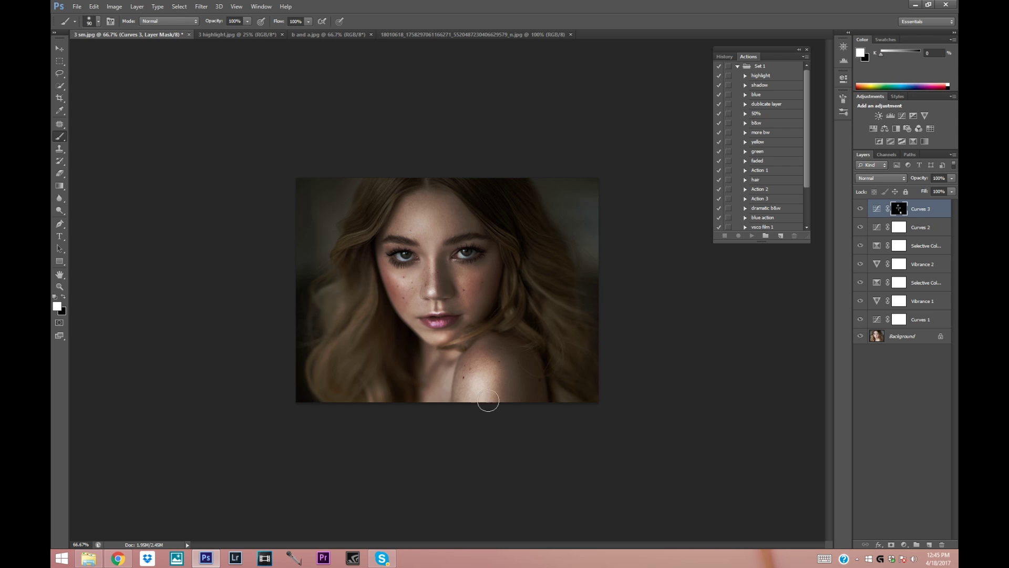
key("bracketleft")
key("bracketleft")
key("bracketleft")
key("bracketleft")
Compare the portrait with and without the painted highlights, check the glowing-skin reference image, and return to 3 sm.jpg.
left_click(863, 208)
left_click(865, 209)
left_click(494, 34)
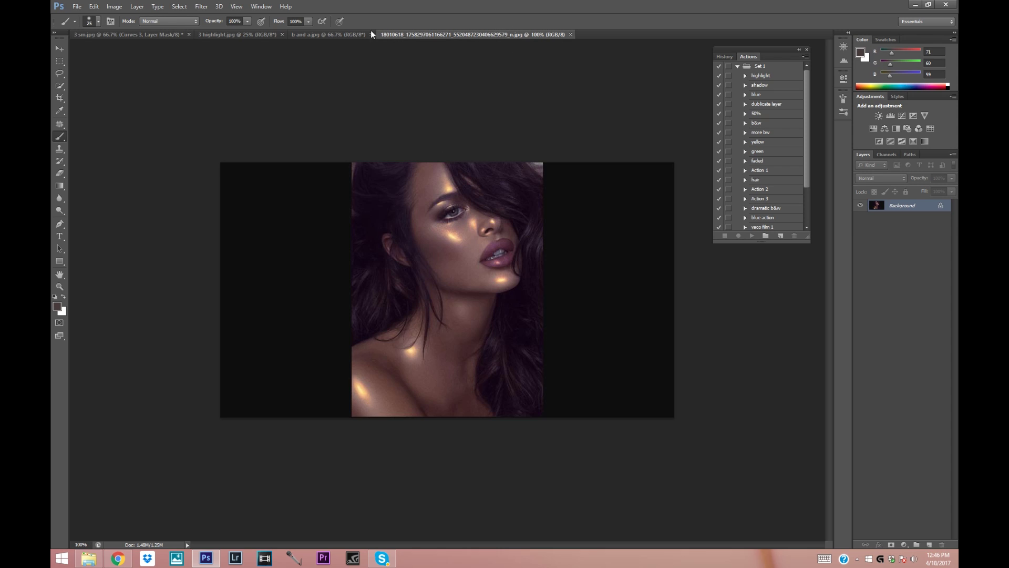
left_click(152, 34)
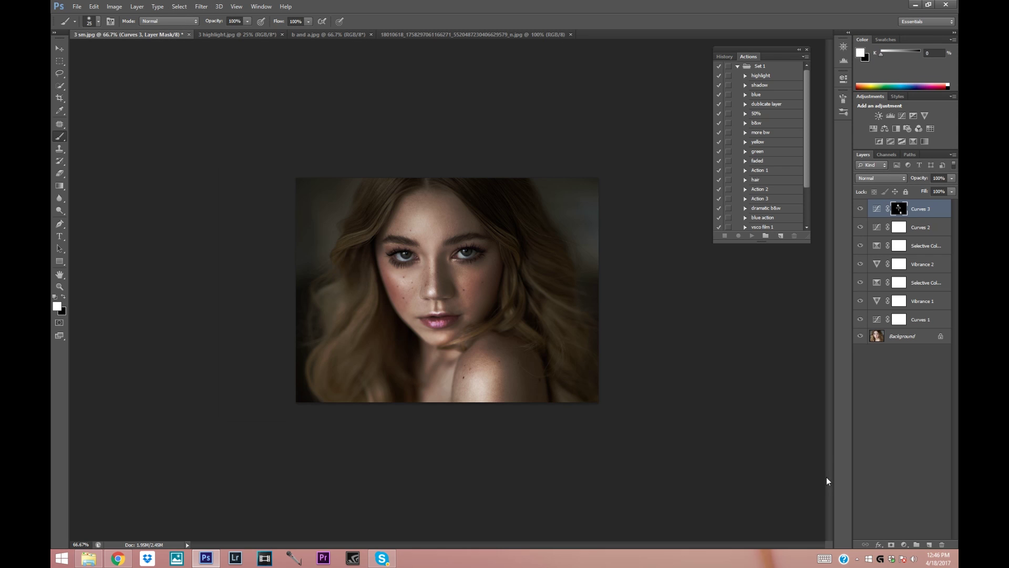
Add a fourth Curves adjustment layer, lower its white point and midtones, and lift its shadows to input 41, output 45.
left_click(903, 544)
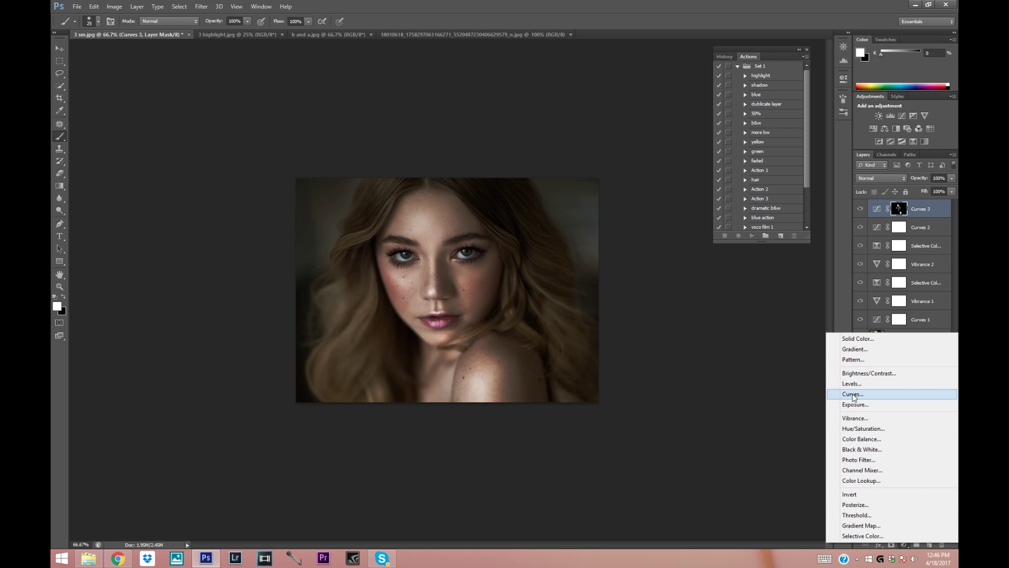
left_click(854, 394)
left_click_drag(783, 124, 782, 129)
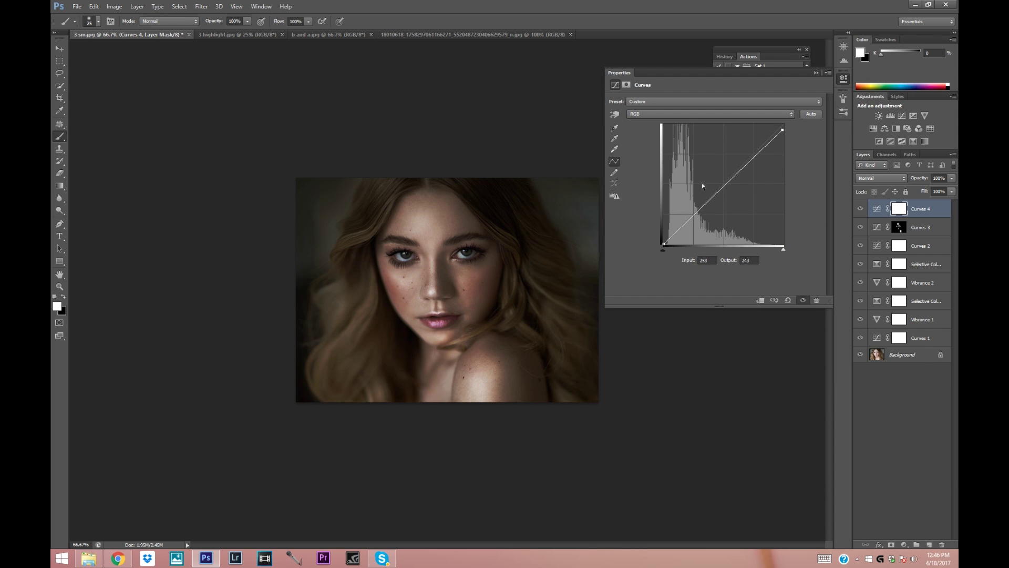
left_click_drag(720, 187, 720, 192)
left_click_drag(682, 226, 682, 223)
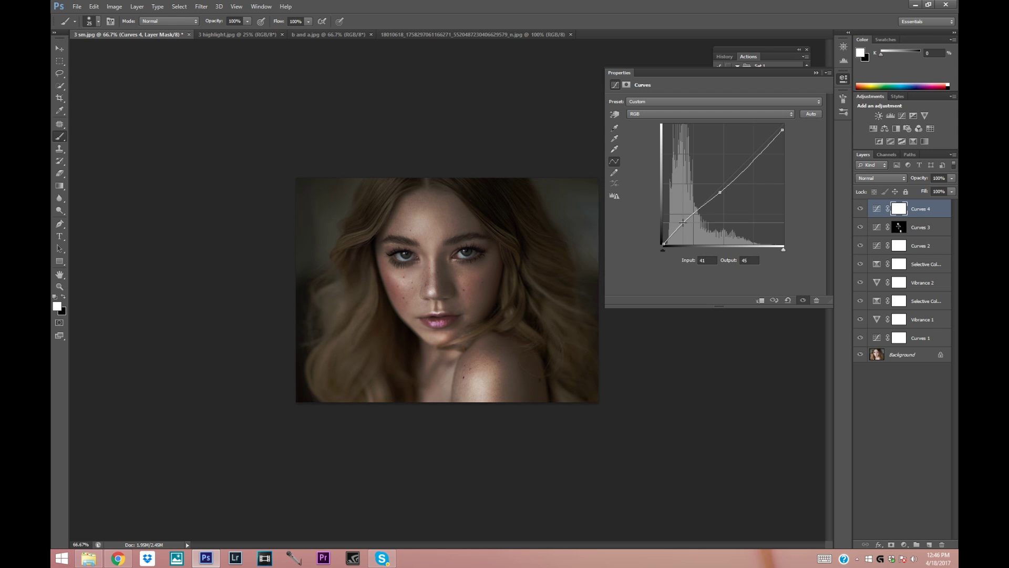
left_click_drag(720, 192, 722, 198)
left_click_drag(783, 130, 782, 132)
left_click(815, 73)
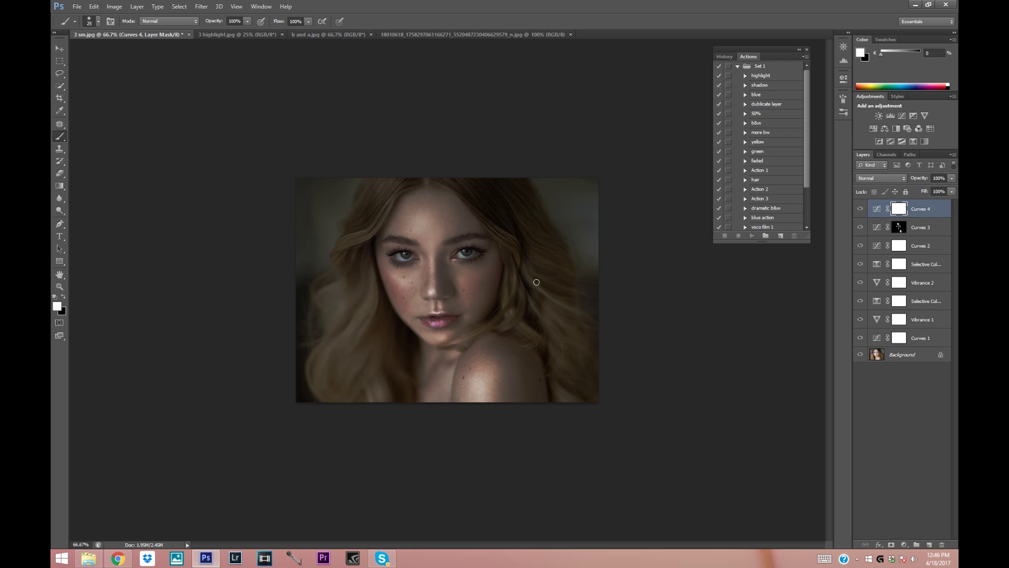
Invert the fourth Curves mask to black and set the soft brush size to 123 px.
key("ctrl+i")
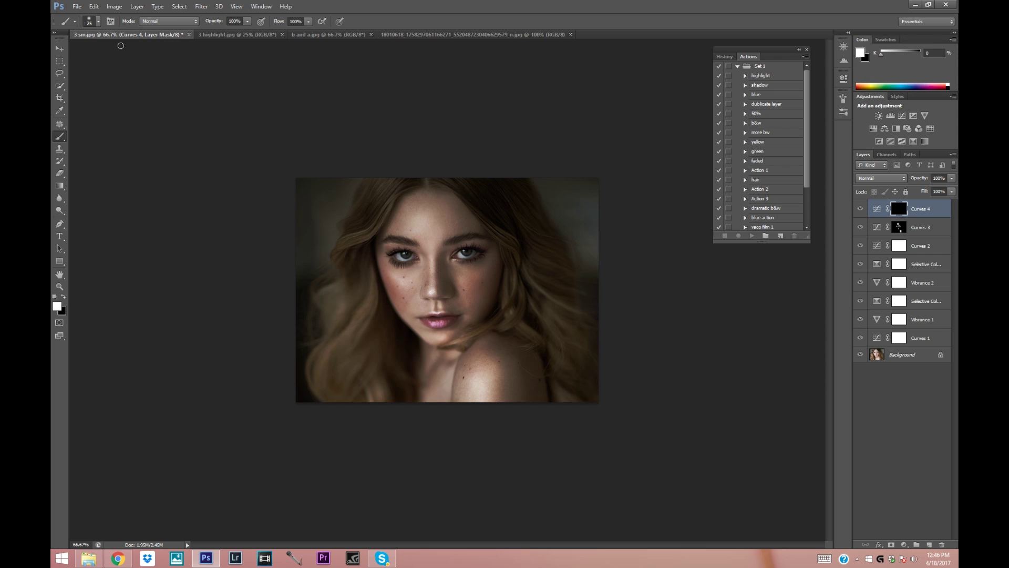
left_click(99, 21)
mouse_move(128, 51)
left_mouse_down()
mouse_move(141, 51)
mouse_move(117, 51)
left_mouse_up()
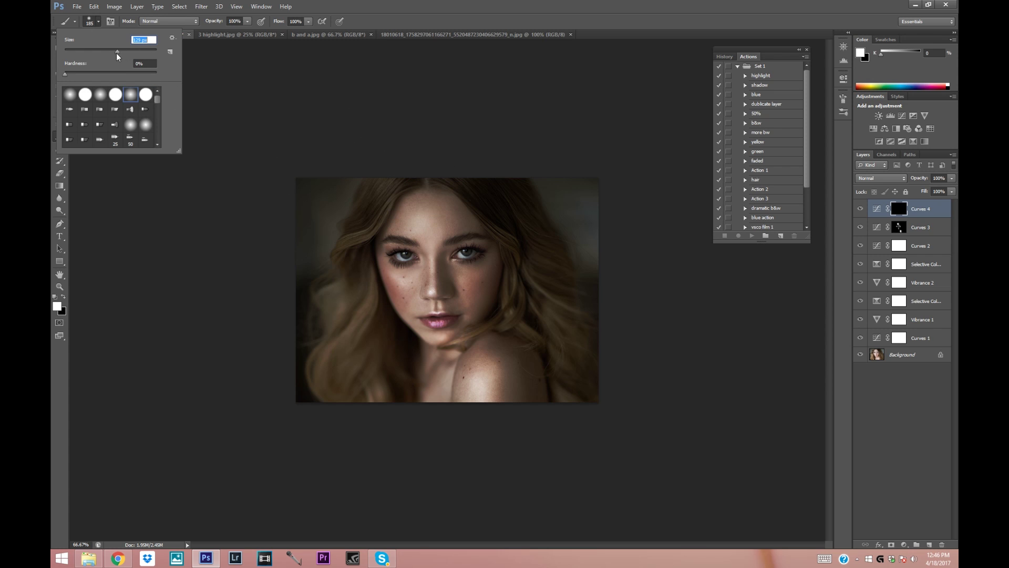
left_click(401, 216)
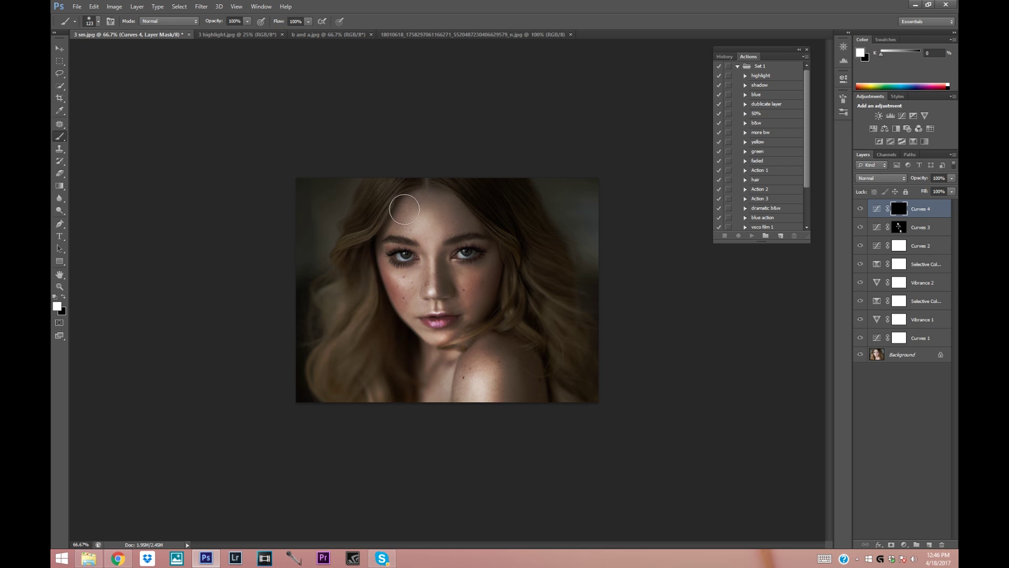
Paint white on the fourth Curves mask around the forehead, cheeks, jaw and neck to darken the skin's shadow areas.
left_click_drag(424, 192, 491, 275)
mouse_move(472, 313)
left_mouse_down()
mouse_move(468, 299)
mouse_move(500, 266)
mouse_move(500, 194)
mouse_move(476, 280)
left_mouse_up()
key("bracketleft")
key("bracketleft")
key("bracketleft")
key("bracketleft")
mouse_move(451, 268)
left_mouse_down()
mouse_move(490, 261)
mouse_move(456, 287)
left_mouse_up()
mouse_move(459, 335)
left_mouse_down()
mouse_move(454, 286)
mouse_move(440, 270)
mouse_move(438, 295)
mouse_move(425, 267)
mouse_move(426, 292)
mouse_move(418, 252)
mouse_move(422, 322)
mouse_move(415, 272)
mouse_move(387, 278)
left_mouse_up()
key("bracketleft")
key("bracketleft")
key("bracketright")
key("bracketright")
key("bracketright")
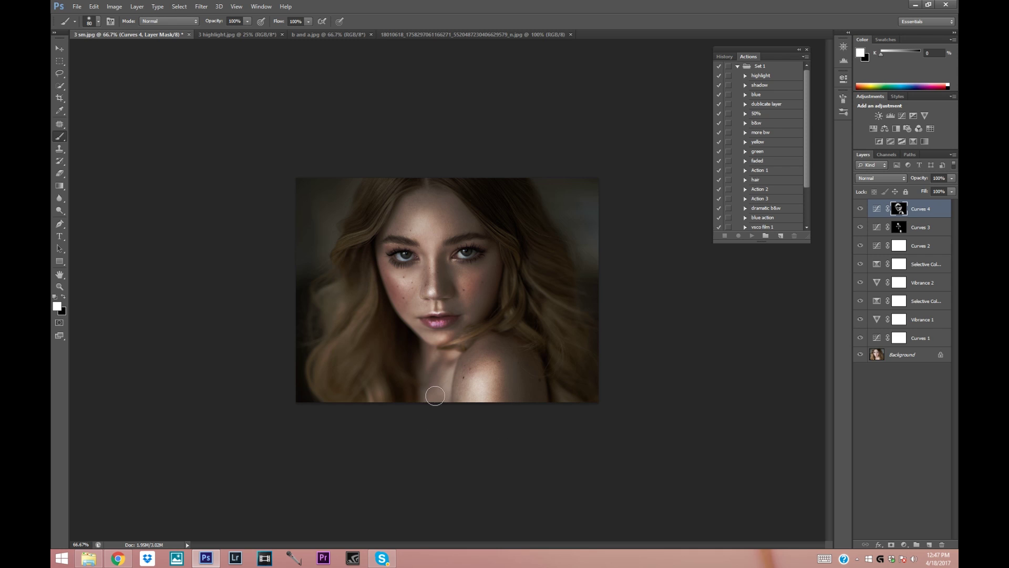
Compare the portrait with and without the fourth Curves layer and reduce its opacity to 72%.
left_click(864, 209)
left_click(864, 208)
left_click(952, 178)
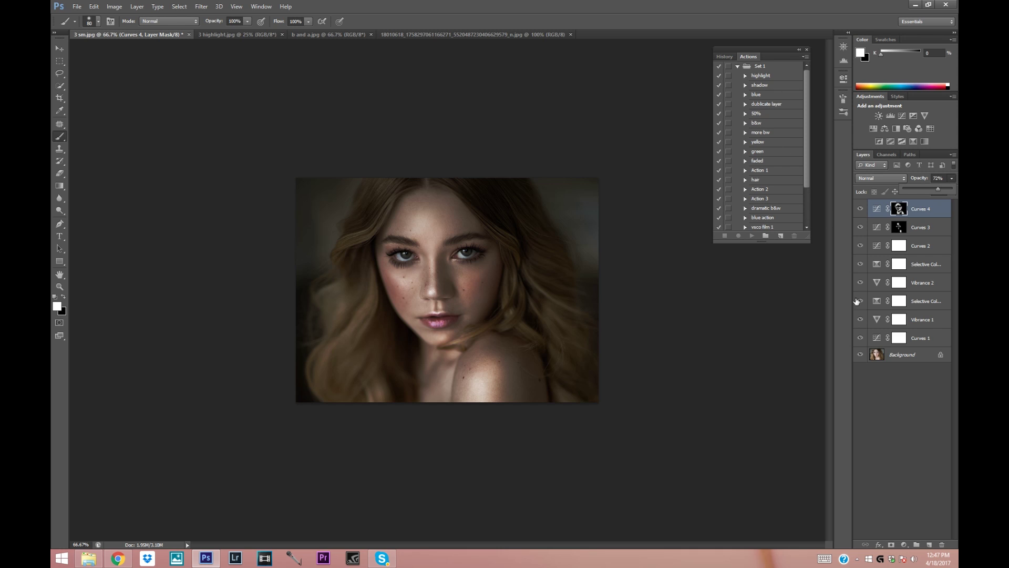
Add a fifth Curves adjustment layer with midtones raised to input 118, output 136, and invert its mask to black.
left_click(904, 544)
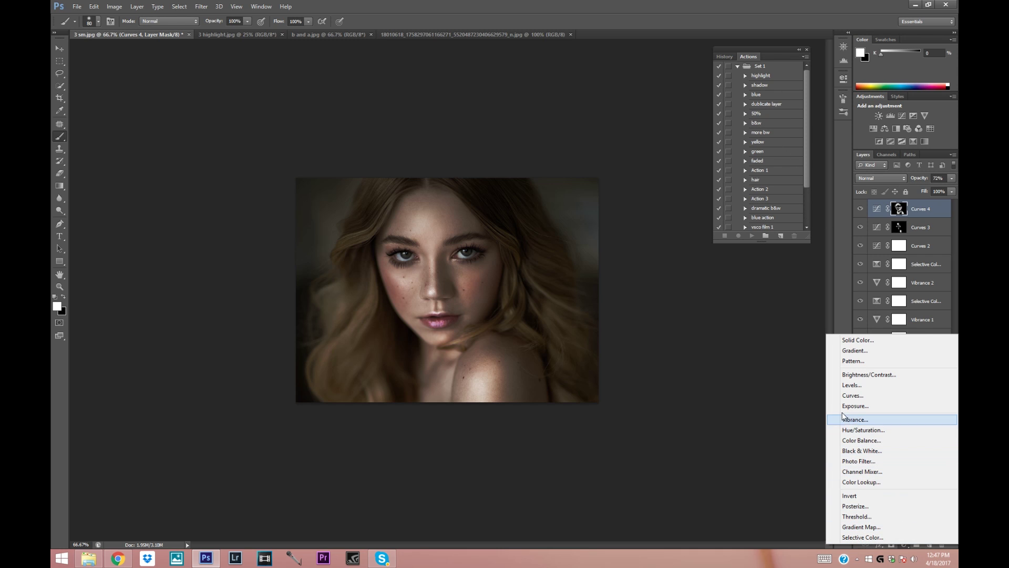
left_click(853, 395)
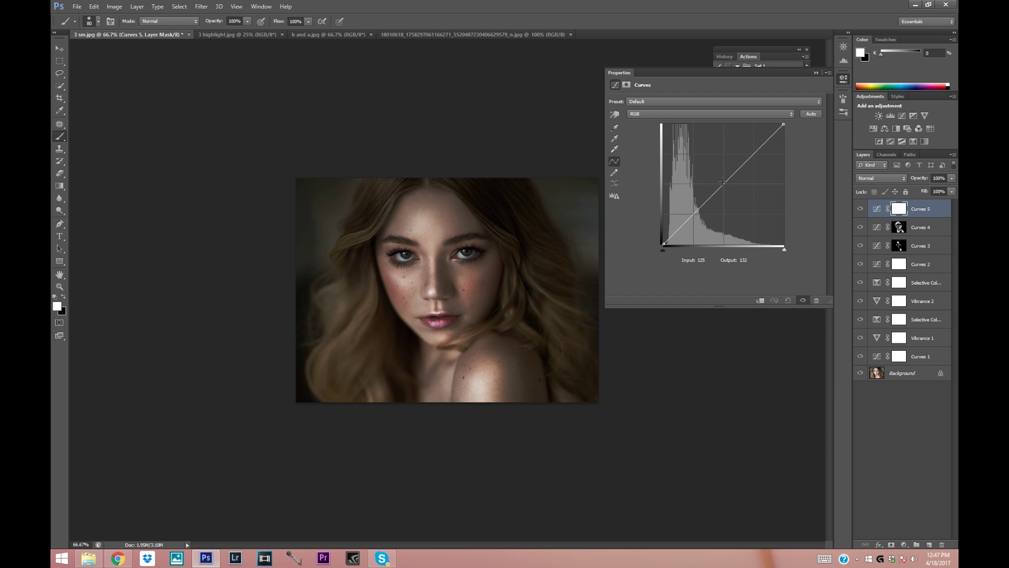
left_click_drag(723, 182, 719, 180)
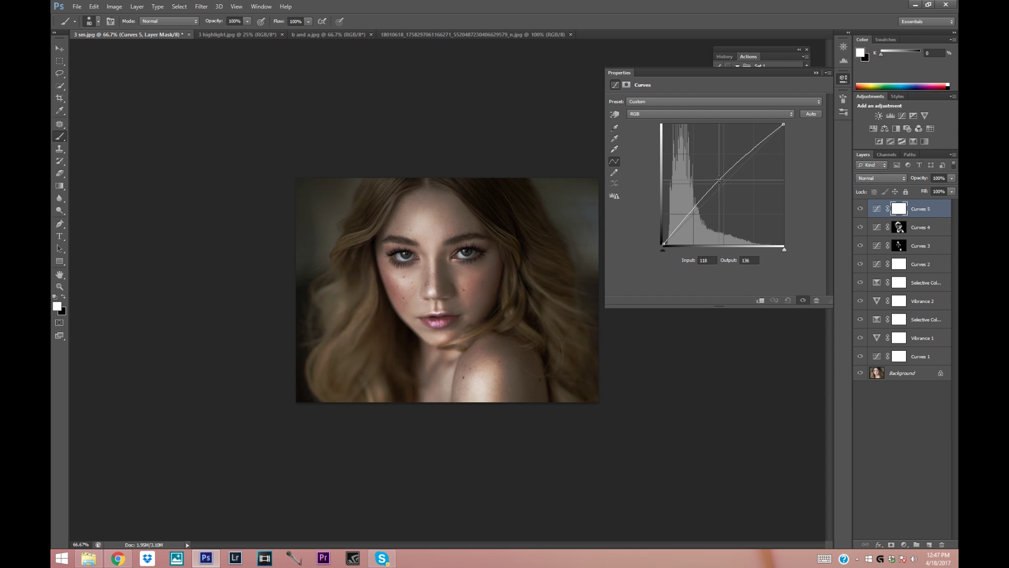
left_click(815, 73)
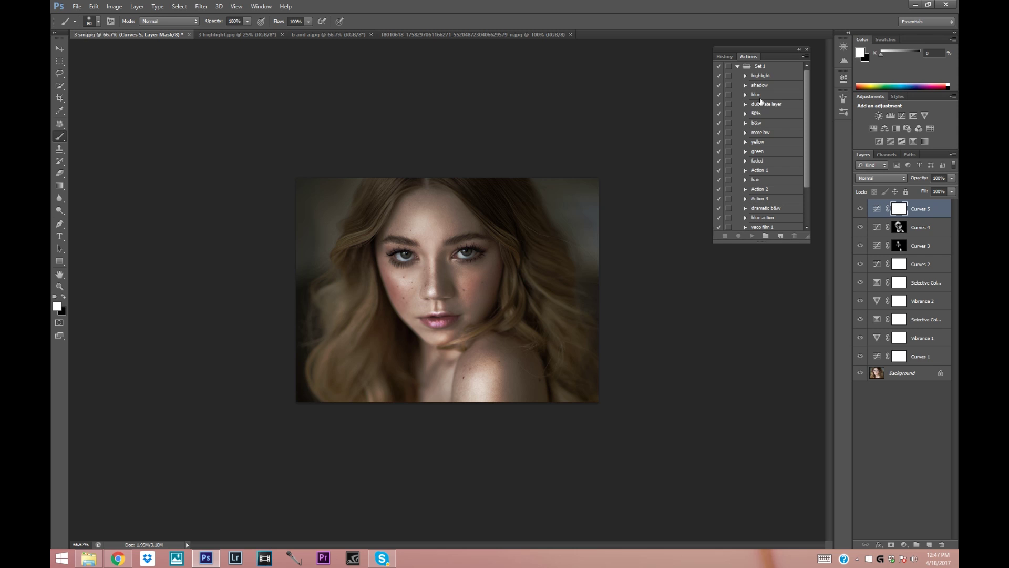
key("ctrl+i")
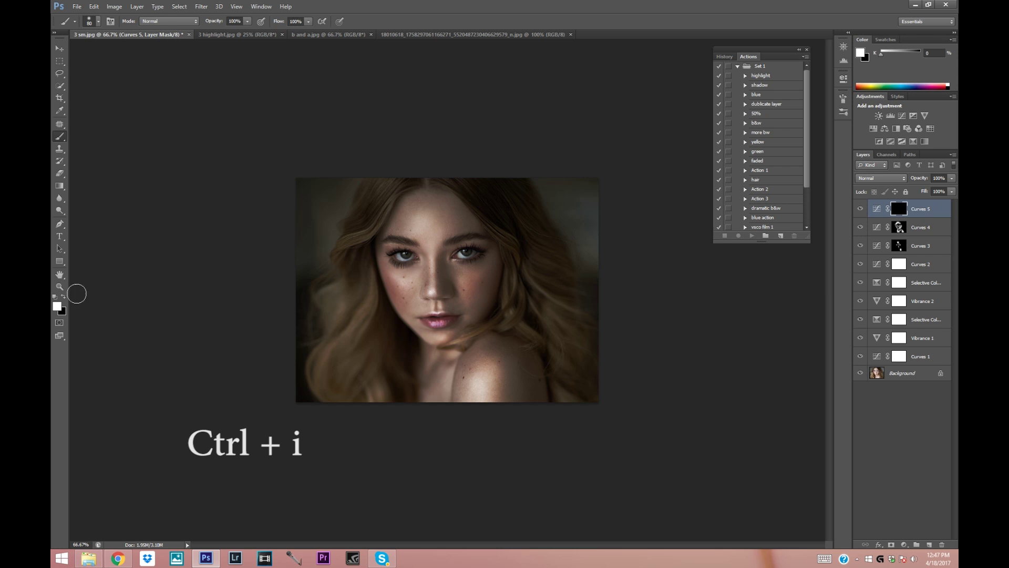
Paint a highlight along the nose bridge on the fifth Curves mask with a small soft white brush at 100% zoom.
left_click(59, 287)
left_click(425, 267)
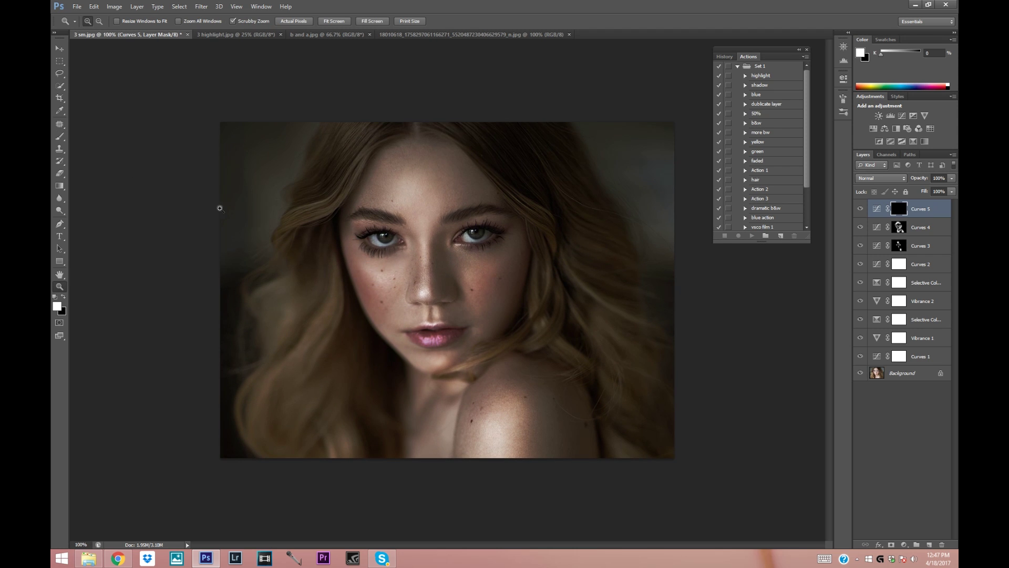
left_click(61, 136)
left_click(94, 22)
left_click_drag(97, 51, 80, 52)
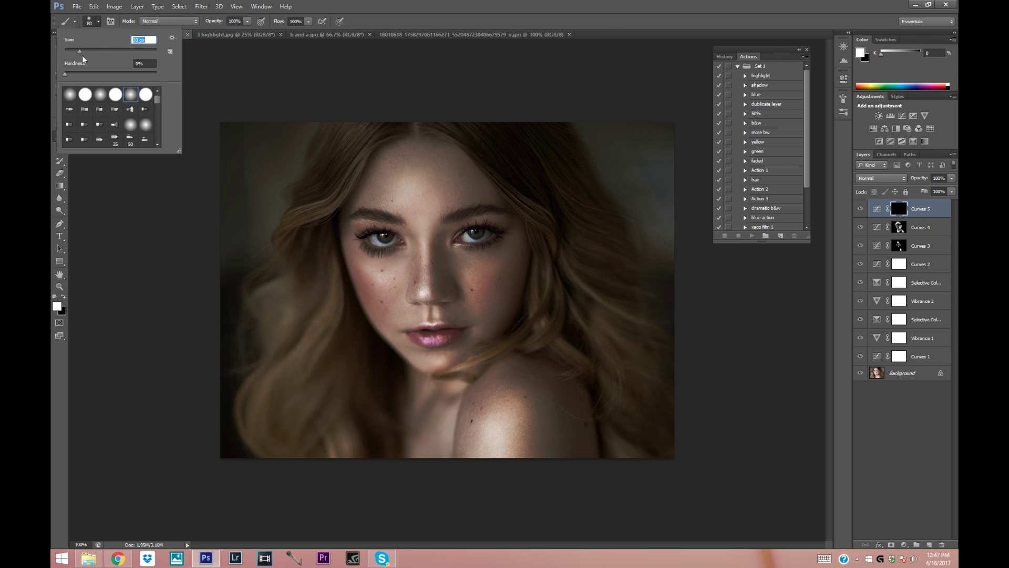
left_click(420, 232)
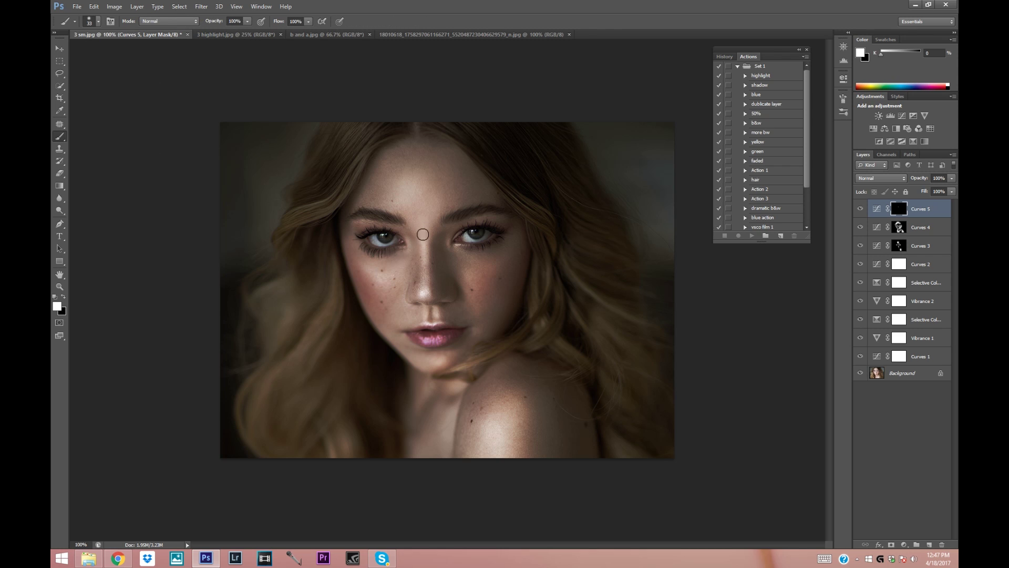
mouse_move(424, 293)
left_mouse_down()
mouse_move(439, 259)
mouse_move(436, 226)
mouse_move(418, 210)
mouse_move(419, 272)
mouse_move(431, 218)
left_mouse_up()
key("bracketleft")
key("bracketleft")
key("bracketleft")
key("bracketleft")
Enlarge the soft brush and paint a highlight up the centre of the forehead on the fifth Curves mask.
key("bracketright")
key("bracketright")
key("bracketright")
key("bracketright")
key("bracketright")
key("bracketright")
key("bracketright")
key("bracketright")
mouse_move(417, 207)
left_mouse_down()
mouse_move(405, 169)
mouse_move(419, 175)
mouse_move(405, 165)
mouse_move(410, 178)
left_mouse_up()
Paint highlights on both cheeks on the fifth Curves mask, adjusting the soft brush up to 70 px.
left_click_drag(379, 281, 368, 265)
key("bracketleft")
key("bracketleft")
key("bracketleft")
key("bracketleft")
left_click_drag(475, 272, 478, 266)
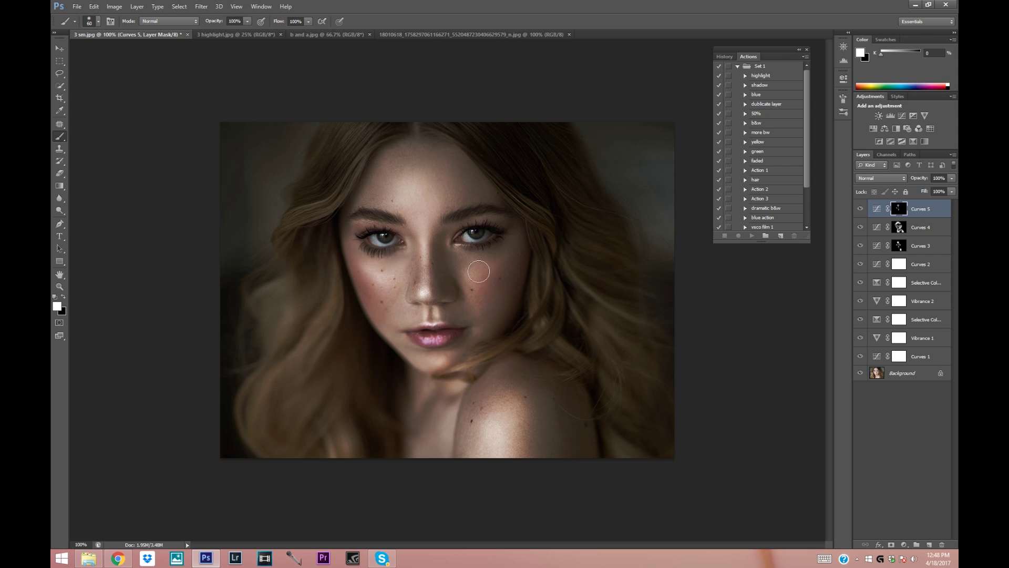
key("bracketleft")
key("bracketleft")
key("bracketleft")
key("bracketright")
key("bracketright")
key("bracketright")
key("bracketright")
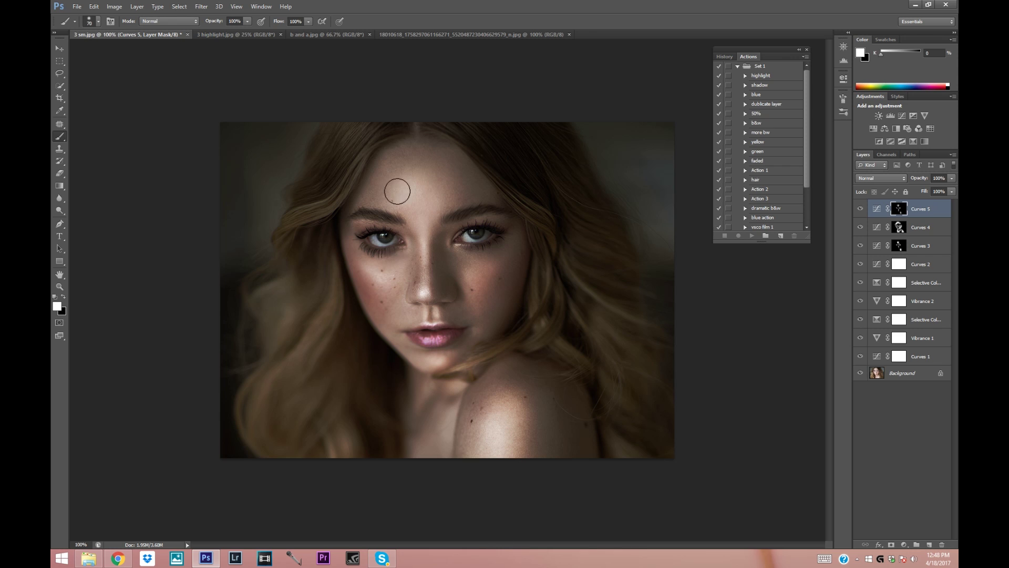
Reduce the mask brush to 6 px for fine highlight details.
key("bracketleft")
key("bracketleft")
key("bracketleft")
key("bracketleft")
key("bracketleft")
key("bracketleft")
key("bracketleft")
key("bracketleft")
key("bracketleft")
key("bracketleft")
key("bracketleft")
Add a sixth Curves adjustment layer with midtones raised to input 118, output 135, and invert its mask to black.
left_click(902, 543)
left_click(851, 398)
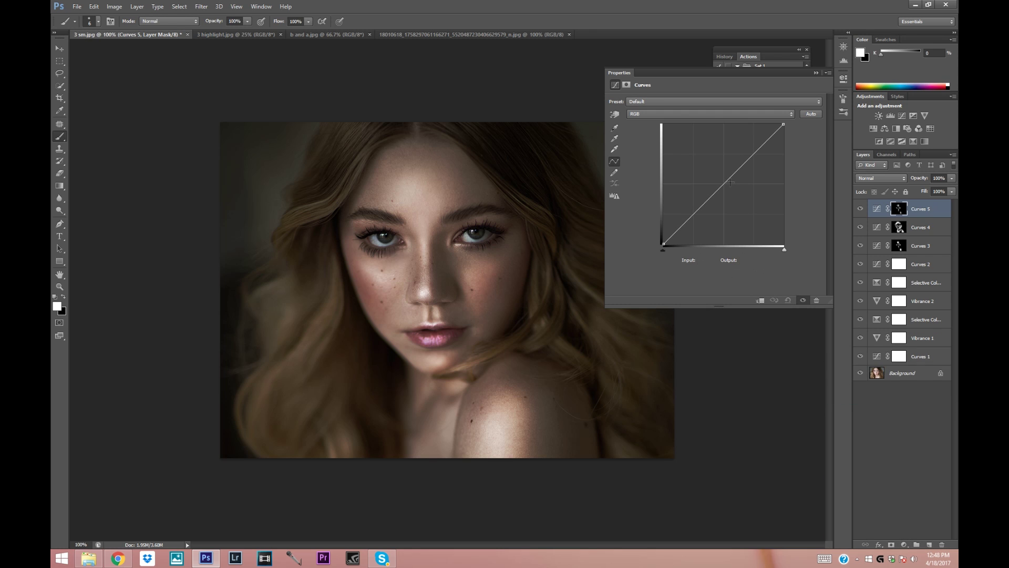
left_click_drag(719, 189, 724, 175)
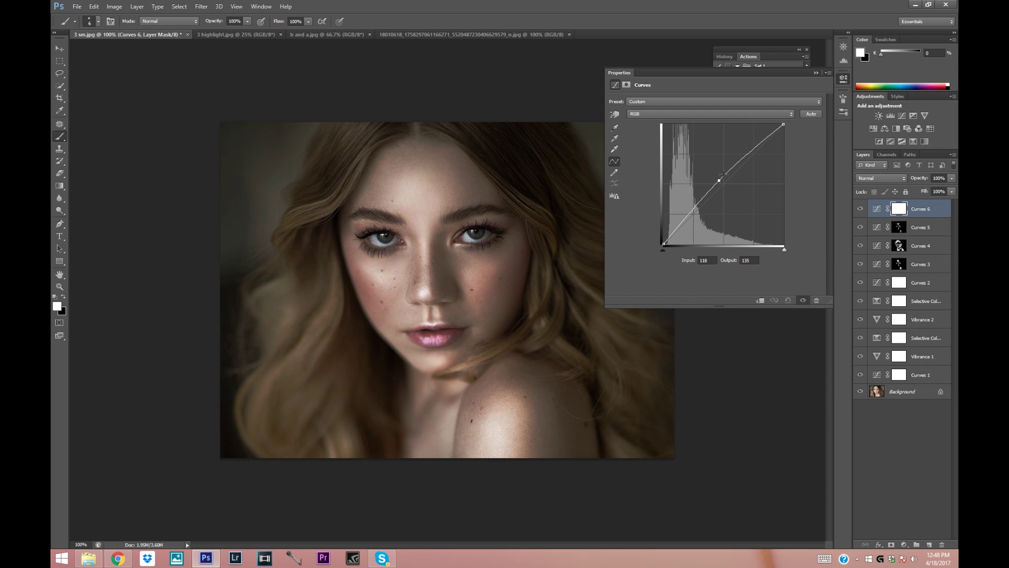
left_click(815, 73)
key("ctrl+i")
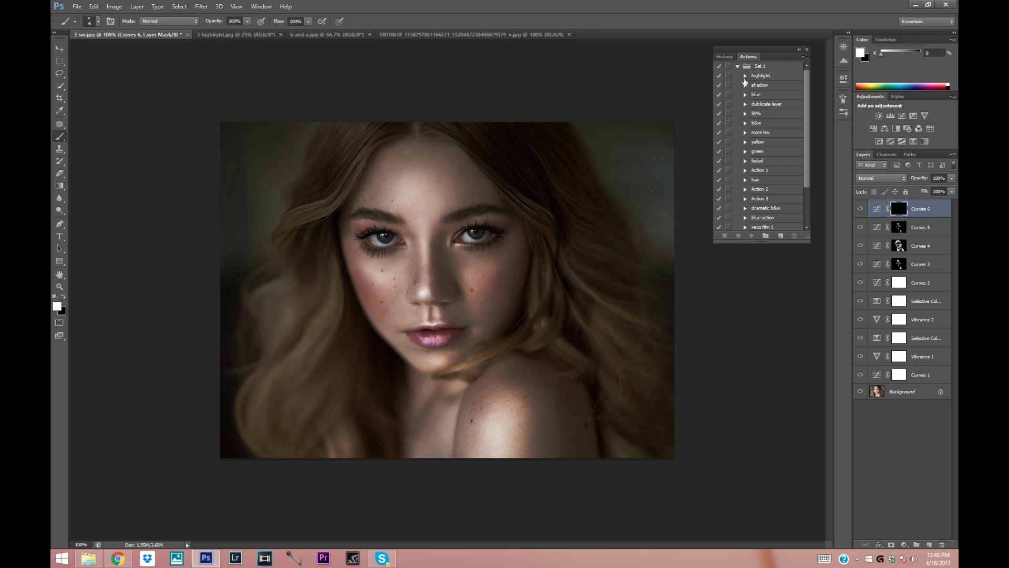
Resize the soft brush and paint white over the central forehead on the sixth Curves mask to intensify its glow.
left_click(98, 22)
left_click_drag(128, 51, 96, 51)
left_click(420, 212)
mouse_move(421, 219)
left_mouse_down()
mouse_move(405, 193)
mouse_move(424, 192)
mouse_move(397, 196)
mouse_move(392, 179)
mouse_move(418, 172)
left_mouse_up()
Intensify the highlights on the cheeks, nose and lips on the sixth Curves mask, shrinking the soft brush to 20 px.
key("bracketleft")
key("bracketleft")
mouse_move(472, 277)
left_mouse_down()
mouse_move(469, 264)
mouse_move(478, 279)
left_mouse_up()
key("bracketleft")
key("bracketleft")
key("bracketleft")
mouse_move(358, 276)
left_mouse_down()
mouse_move(367, 266)
mouse_move(390, 275)
mouse_move(391, 294)
mouse_move(432, 297)
mouse_move(426, 278)
left_mouse_up()
key("bracketleft")
key("bracketleft")
key("bracketleft")
key("bracketleft")
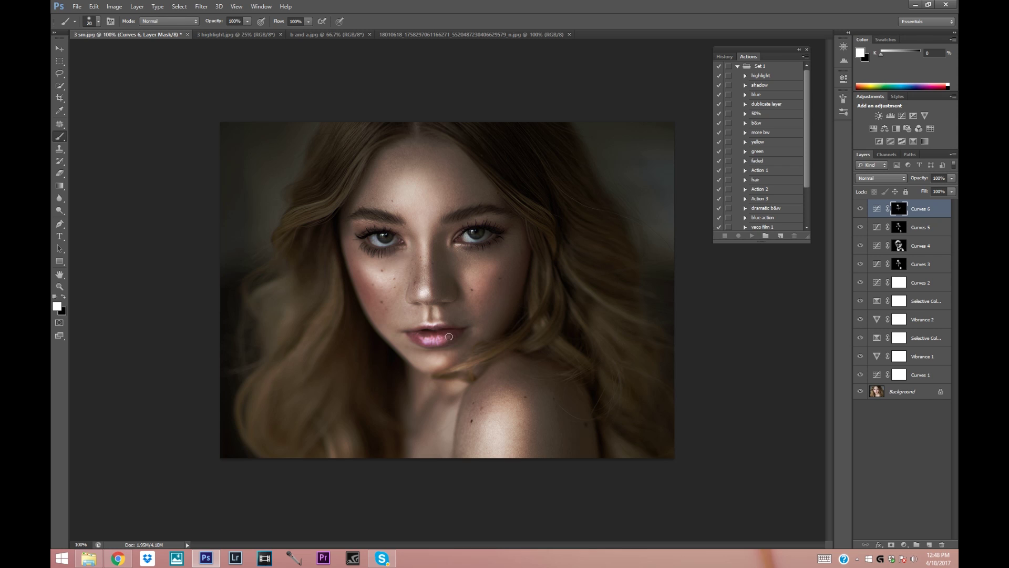
Enlarge the soft brush to 60 px and paint white over the shoulder and forehead on the Curves 6 mask to broaden their glow.
key("bracketright")
key("bracketright")
key("bracketright")
key("bracketright")
mouse_move(495, 417)
left_mouse_down()
mouse_move(511, 421)
mouse_move(496, 455)
left_mouse_up()
mouse_move(416, 203)
left_mouse_down()
mouse_move(436, 195)
mouse_move(382, 201)
mouse_move(451, 177)
left_mouse_up()
Check the reference portrait's tones, then add a Selective Color adjustment layer above Curves 6 on the working portrait, targeting Whites.
left_click(459, 34)
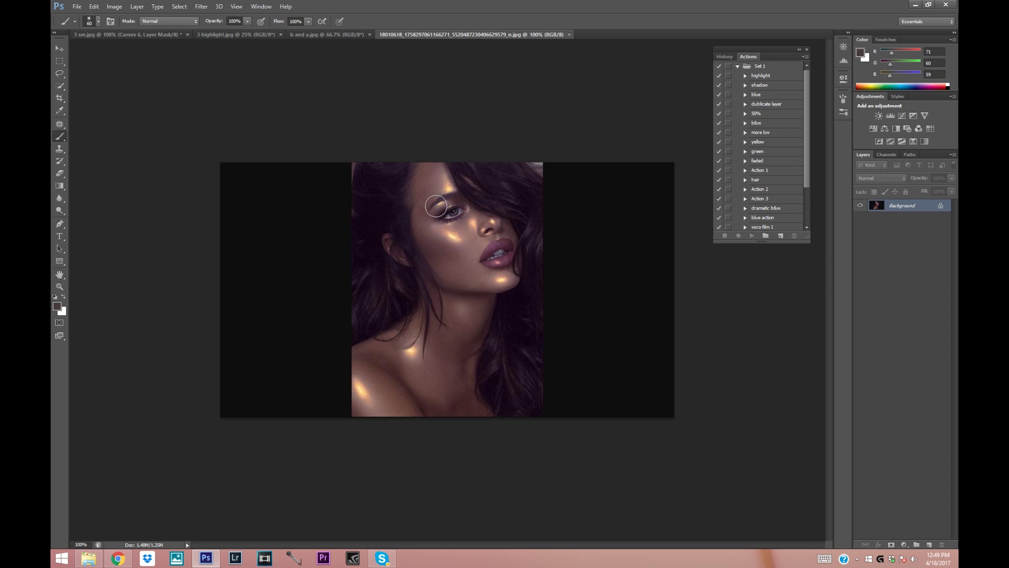
left_click(117, 35)
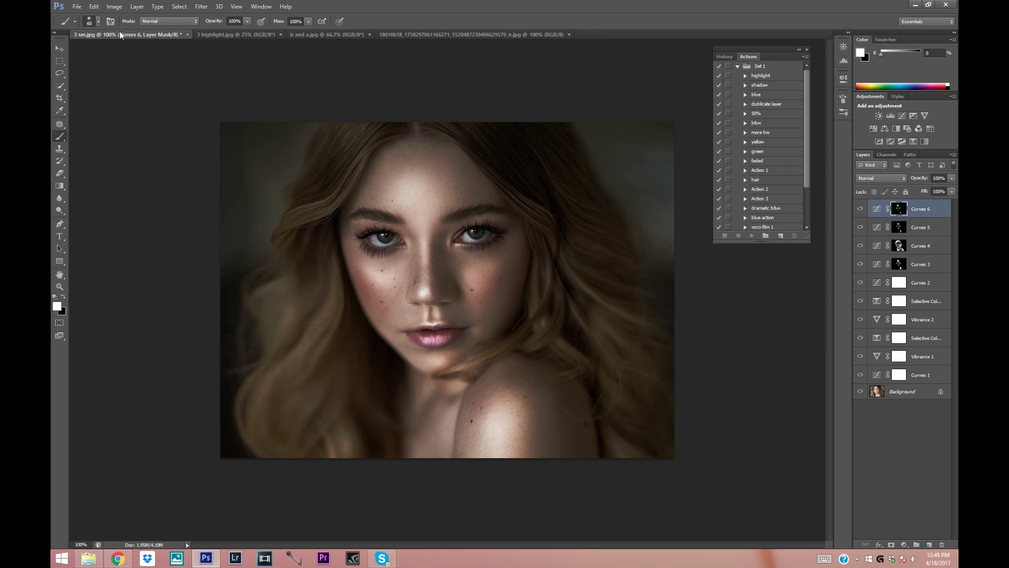
left_click(904, 548)
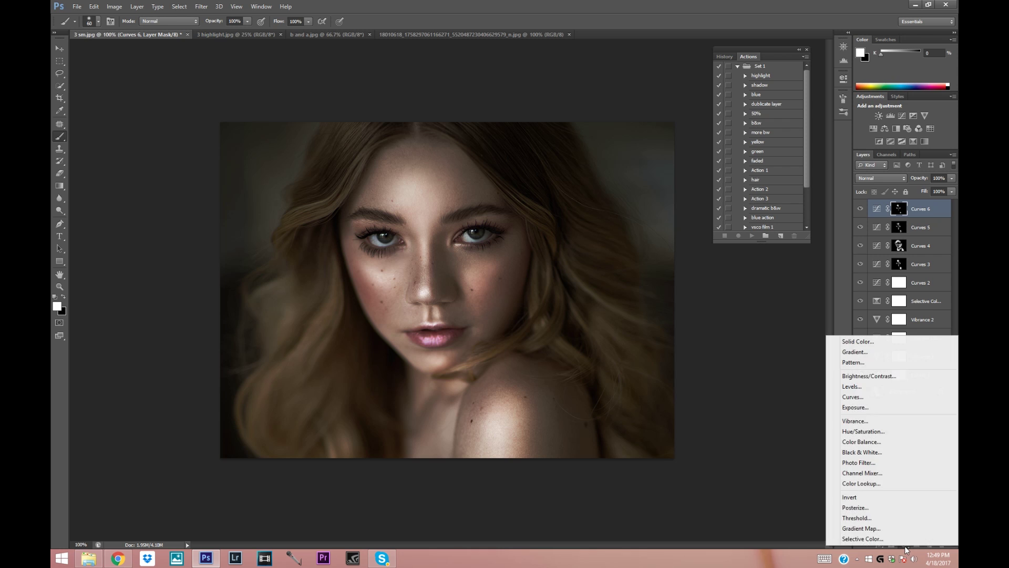
left_click(858, 538)
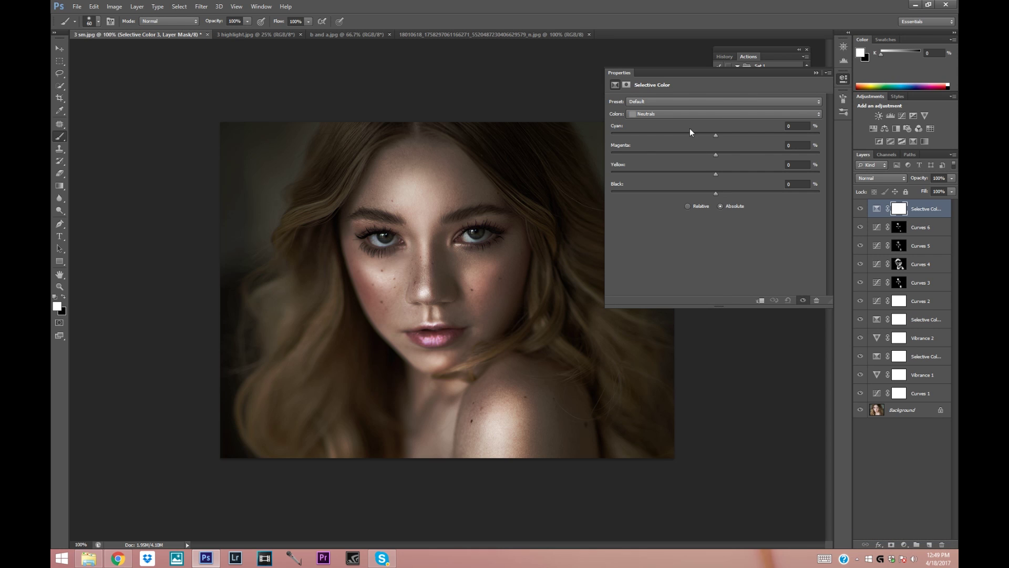
left_click_drag(605, 146, 664, 157)
left_click(744, 112)
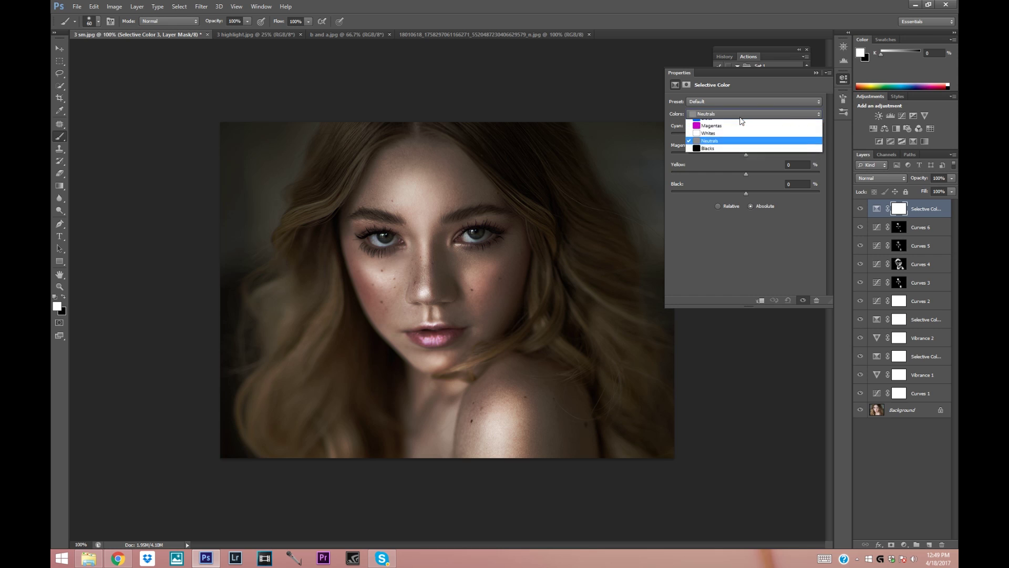
left_click(704, 167)
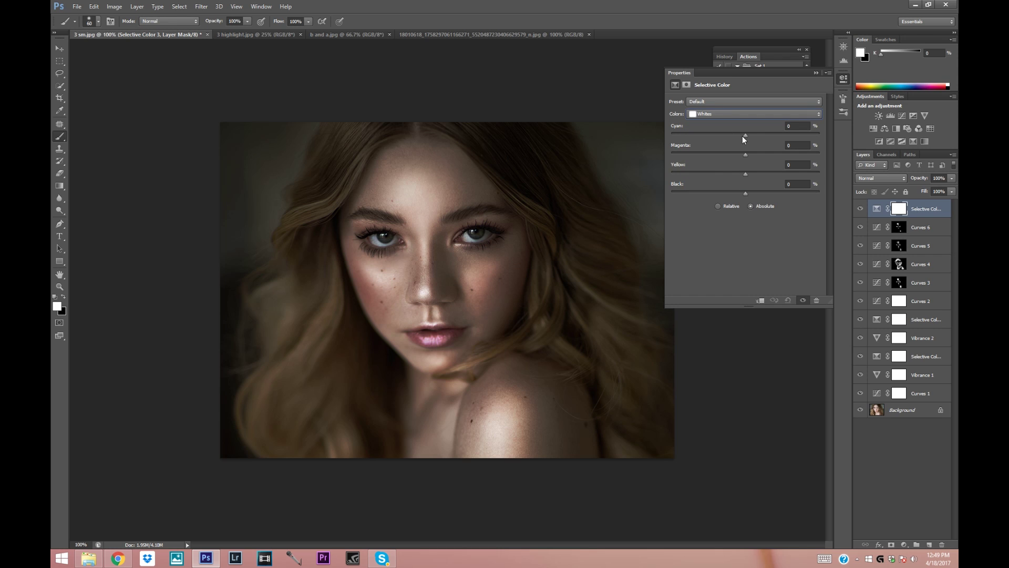
Compare with the reference portrait's highlights, set the Whites' magenta to +20% and raise their yellow slightly.
left_click(472, 36)
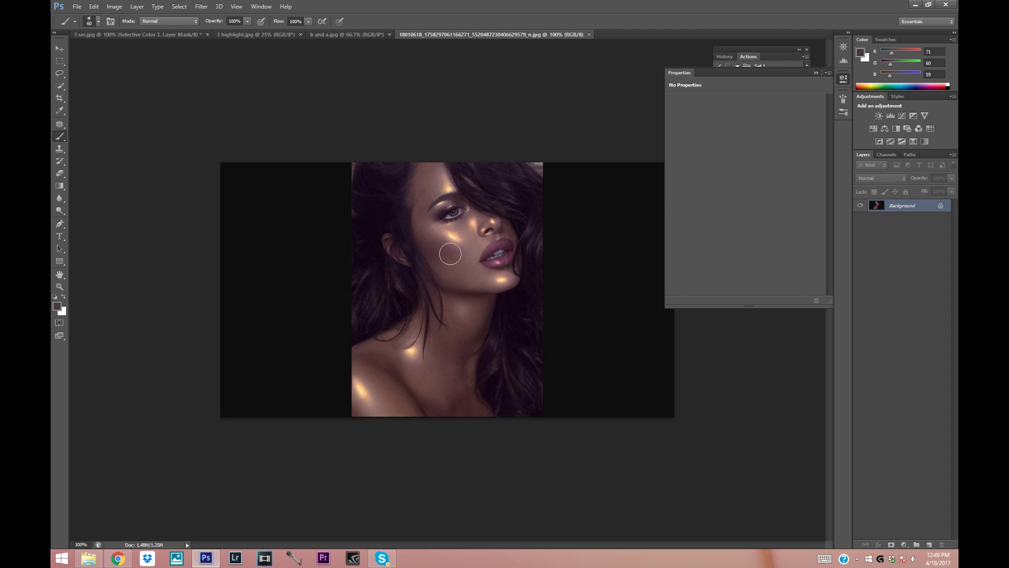
left_click(149, 34)
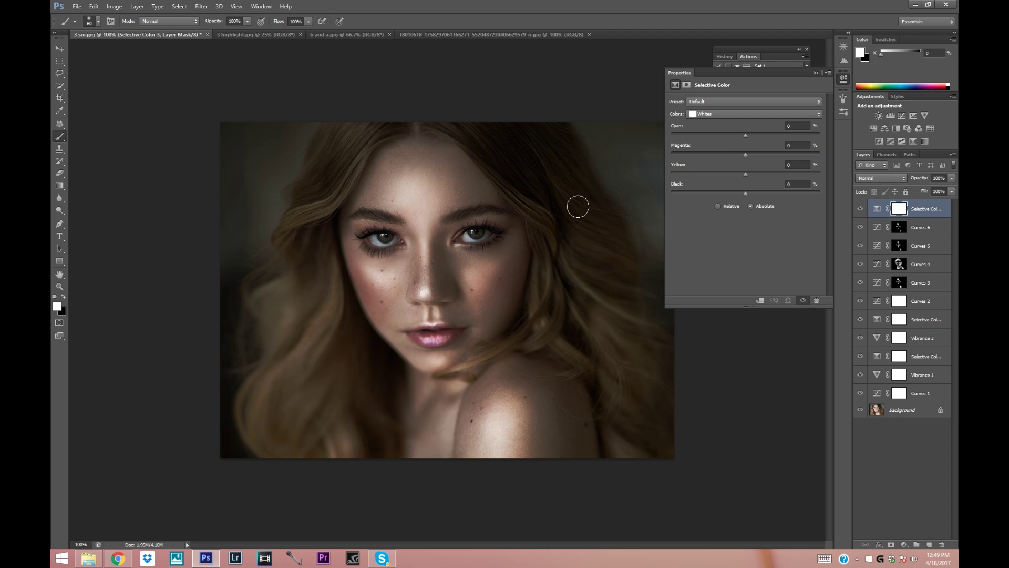
left_click_drag(745, 155, 749, 156)
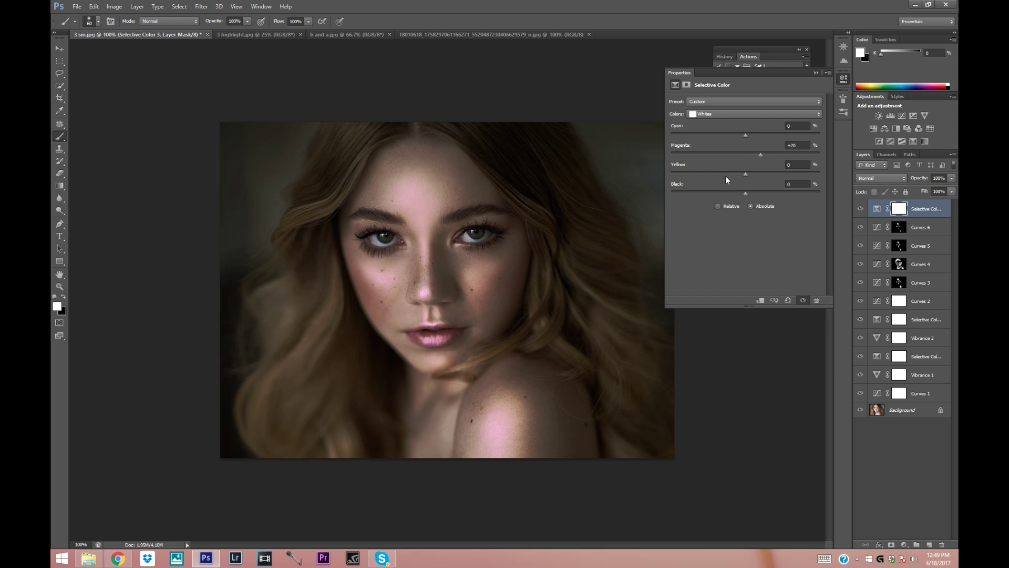
left_click_drag(746, 175, 750, 176)
left_click(816, 73)
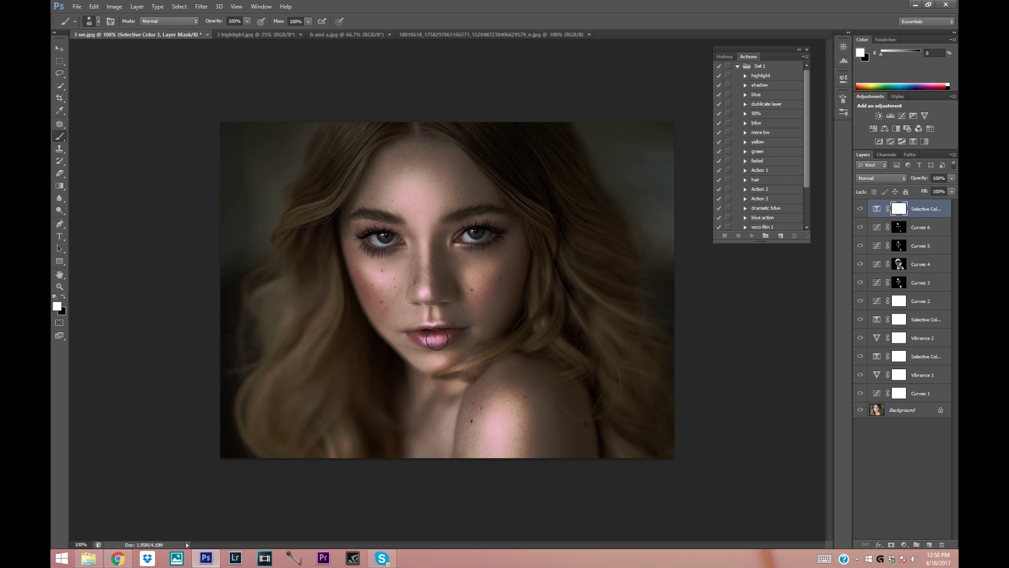
Check the reference portrait again, add another Selective Color adjustment layer on the working portrait and slightly raise magenta in the Blacks.
left_click(482, 36)
key("x")
left_click(148, 35)
key("x")
left_click(904, 545)
left_click(870, 537)
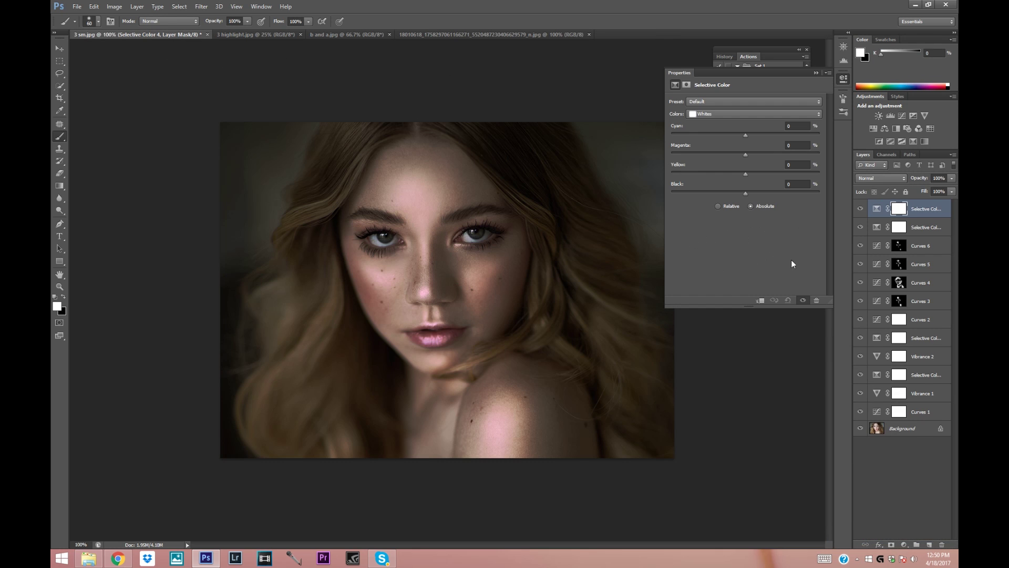
left_click(711, 111)
left_click(708, 184)
left_click_drag(746, 157, 747, 157)
left_click(816, 72)
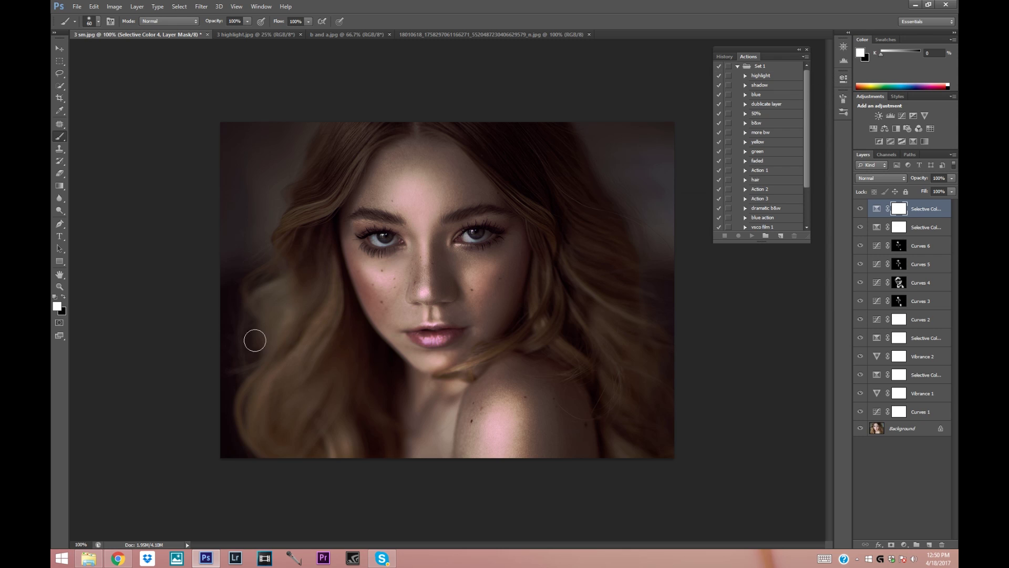